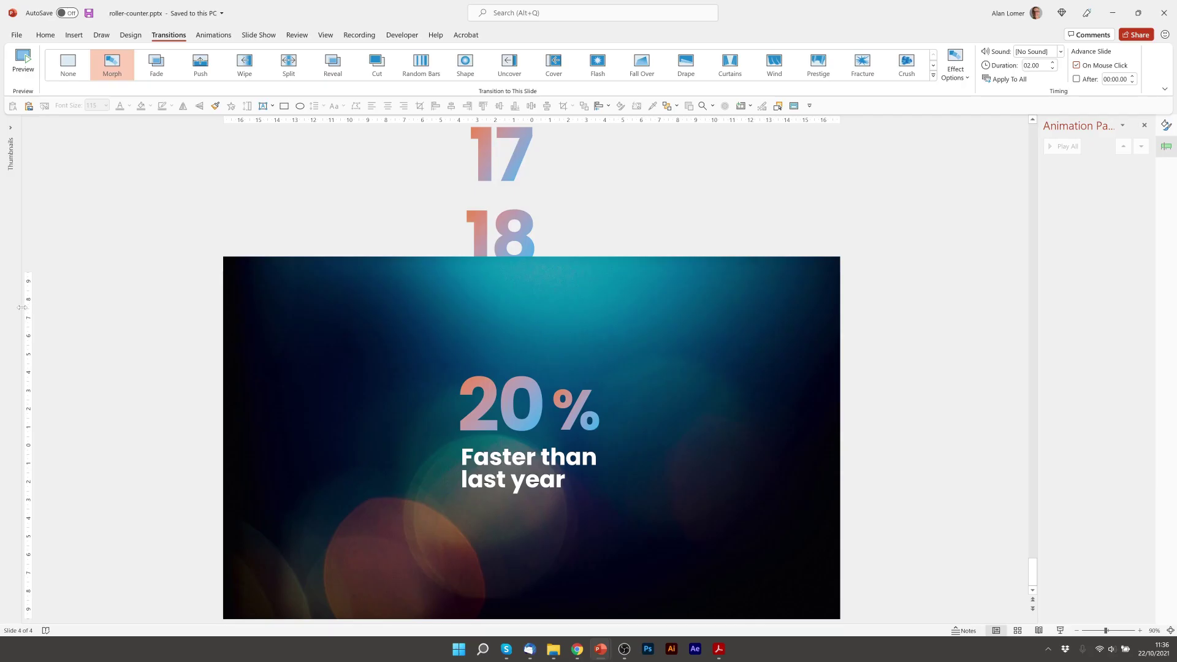
- Add a new slide after slide 4 and give it the Blank layout
left_click_drag(22, 307, 123, 307)
right_click(53, 413)
left_click(86, 457)
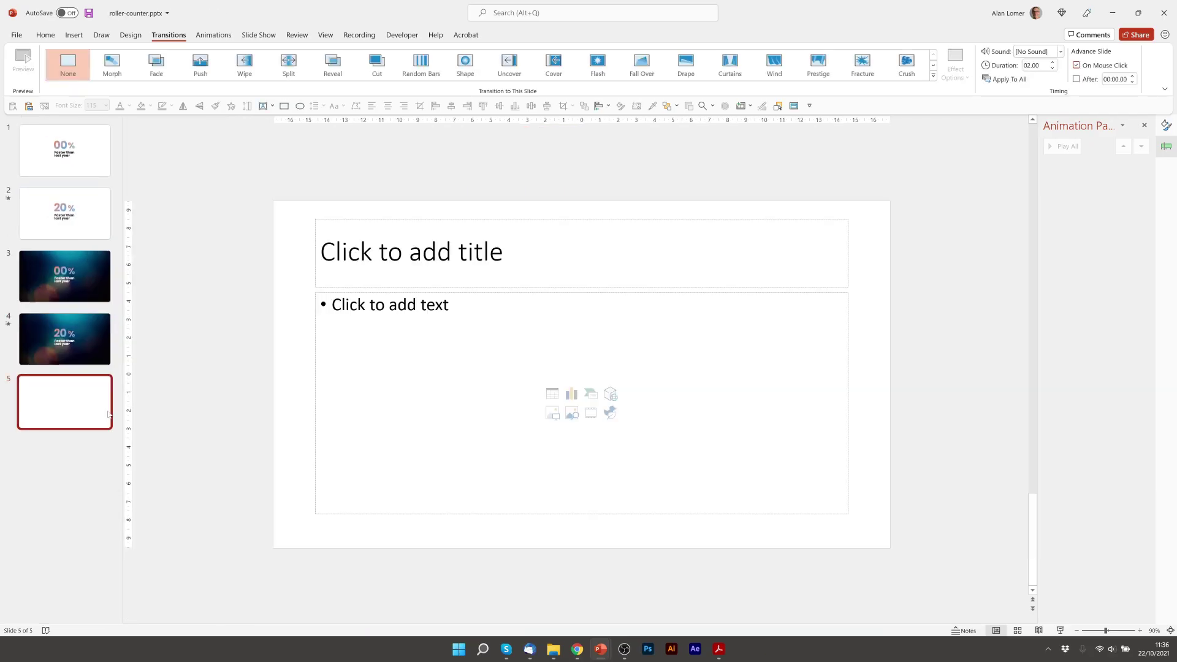
right_click(234, 359)
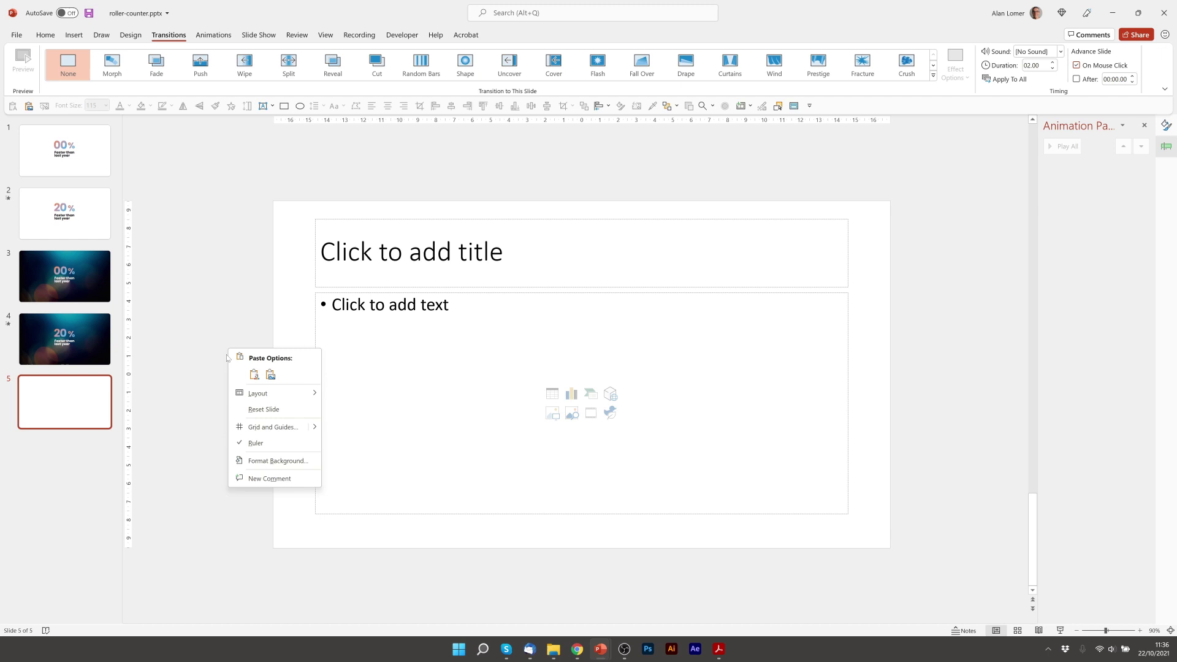
mouse_move(269, 393)
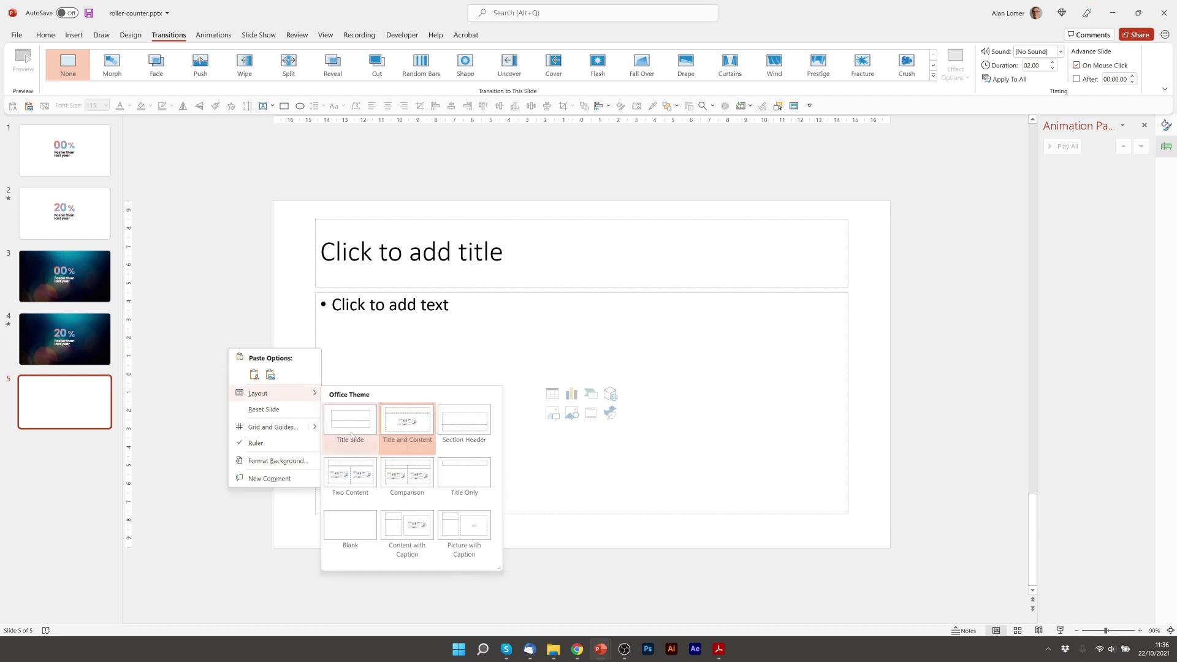
left_click(352, 516)
- Copy the gradient 00 number from slide 1 onto the new slide 5
key("Home")
double_click(552, 279)
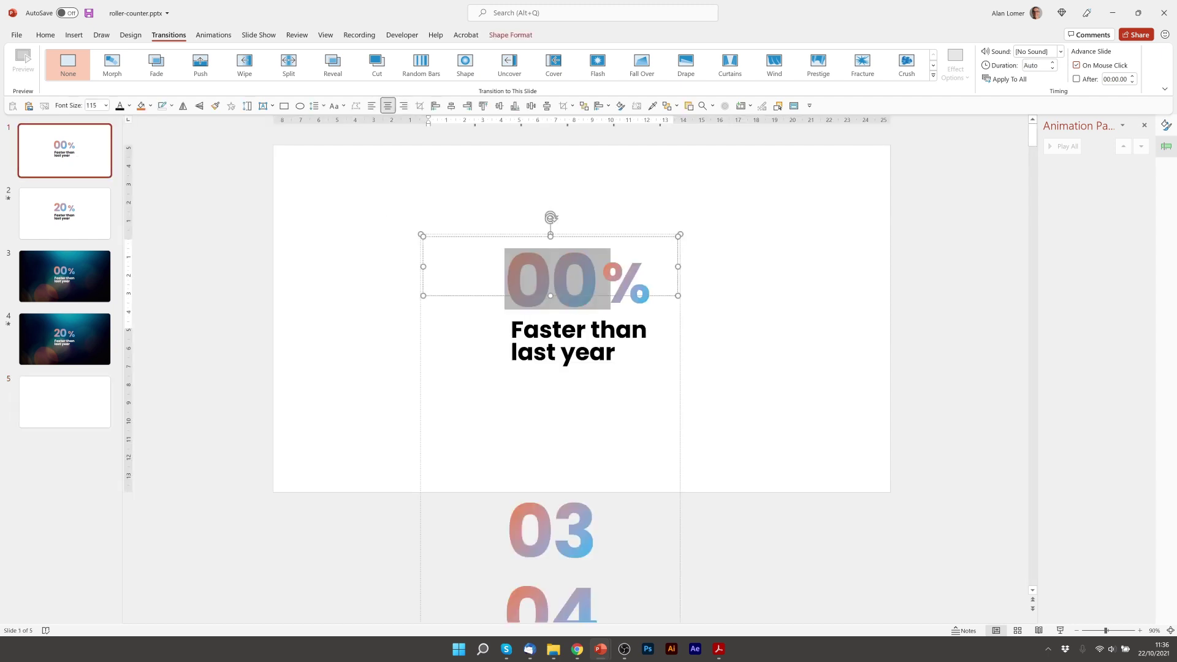
key("ctrl+c")
left_click(64, 401)
key("ctrl+v")
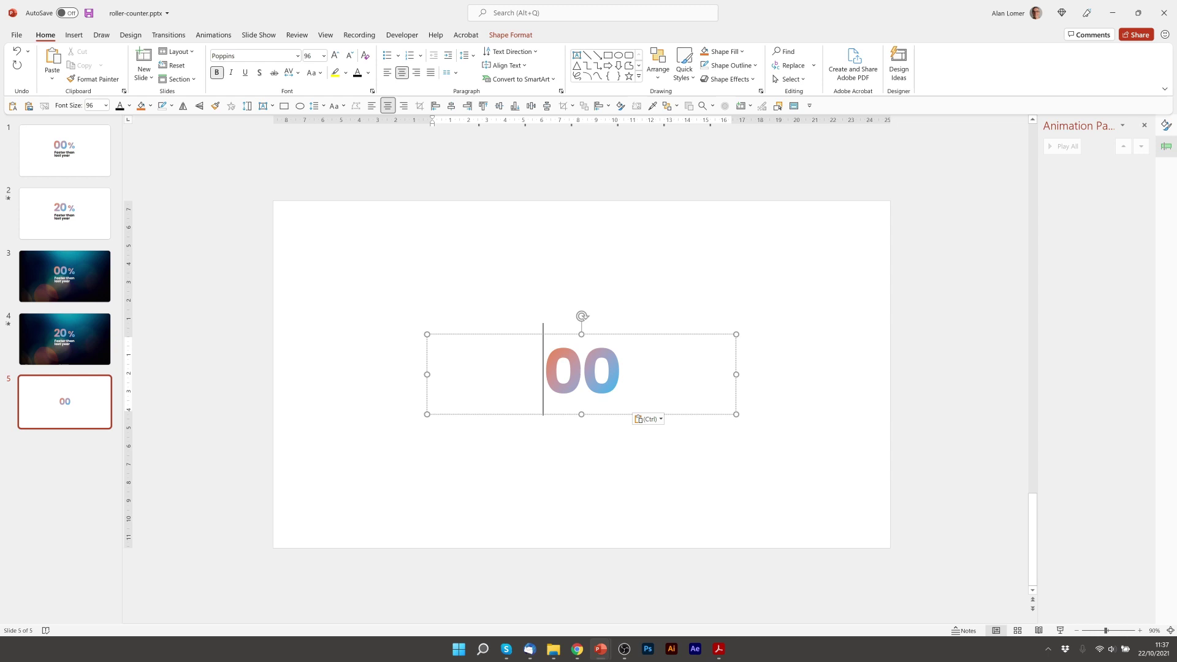
- Check the 00 text's linear gradient fill in the Format Shape text options
right_click(592, 370)
left_click(613, 344)
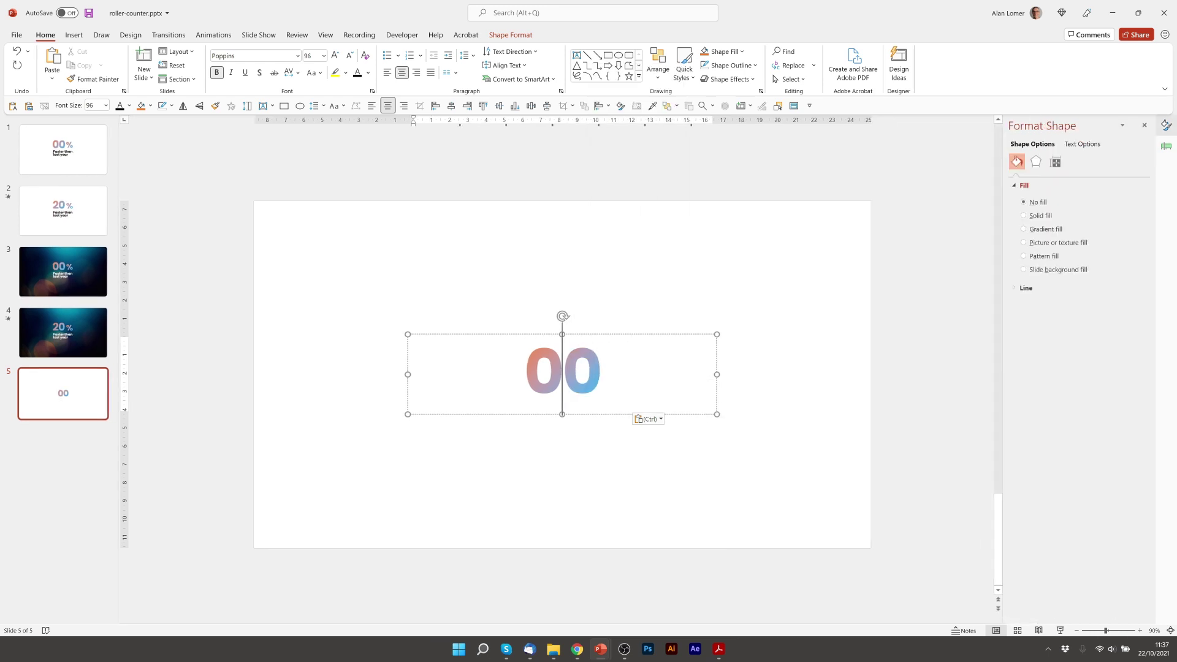
left_click(1082, 144)
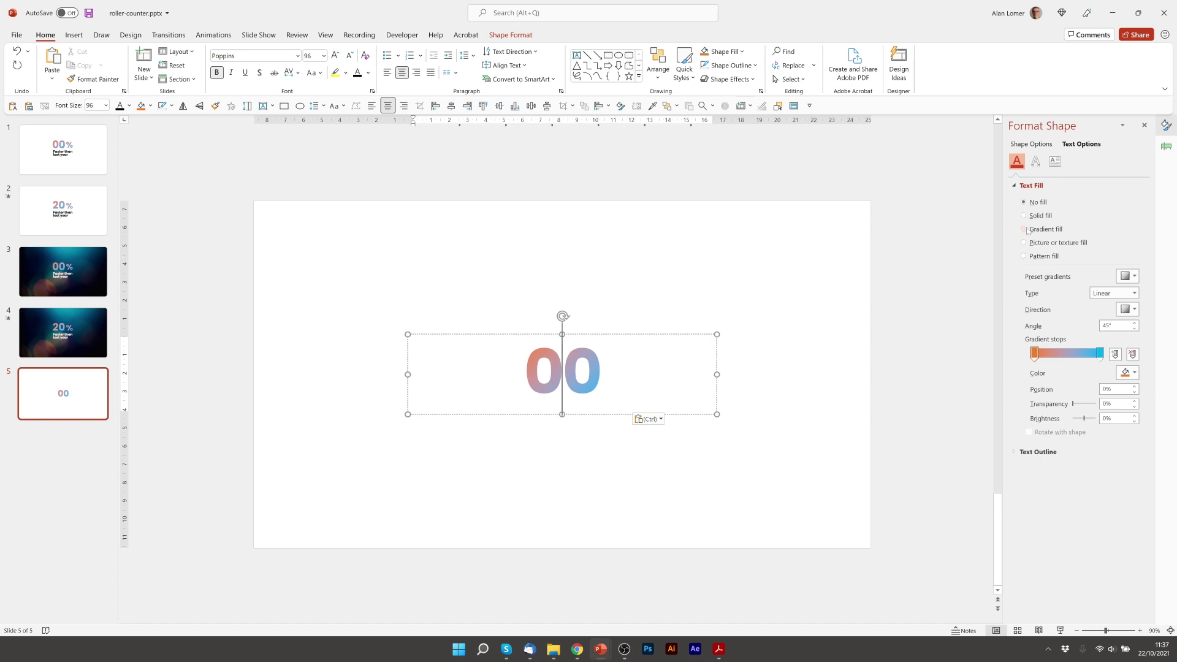
left_click_drag(523, 373, 846, 342)
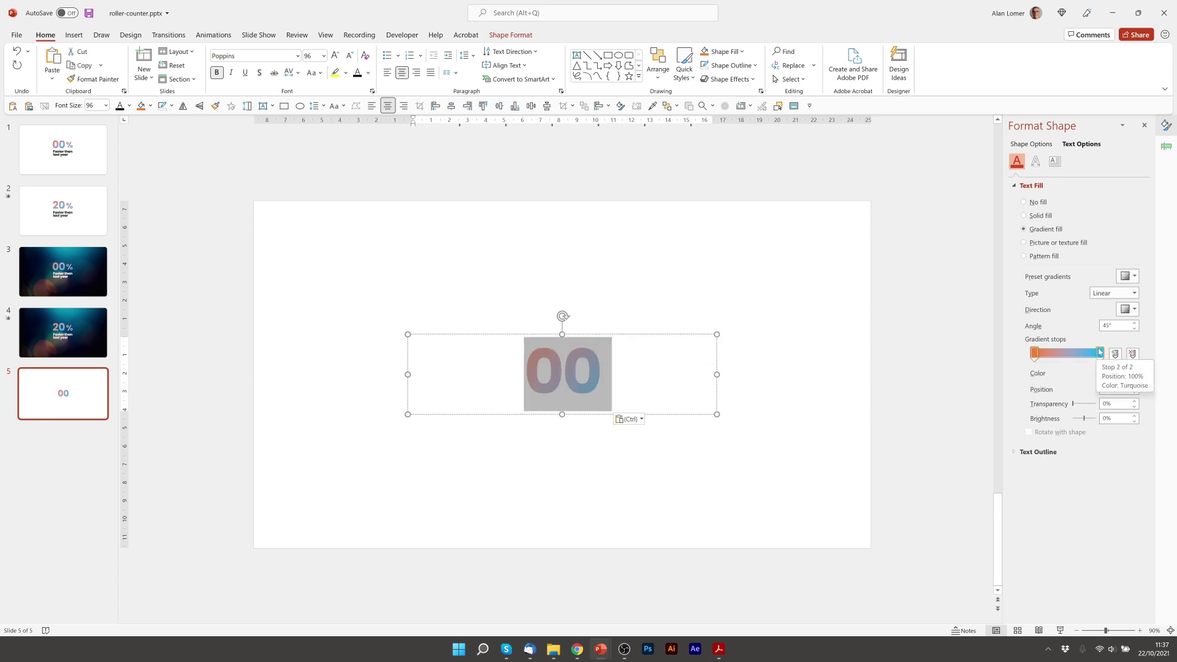
left_click(1134, 310)
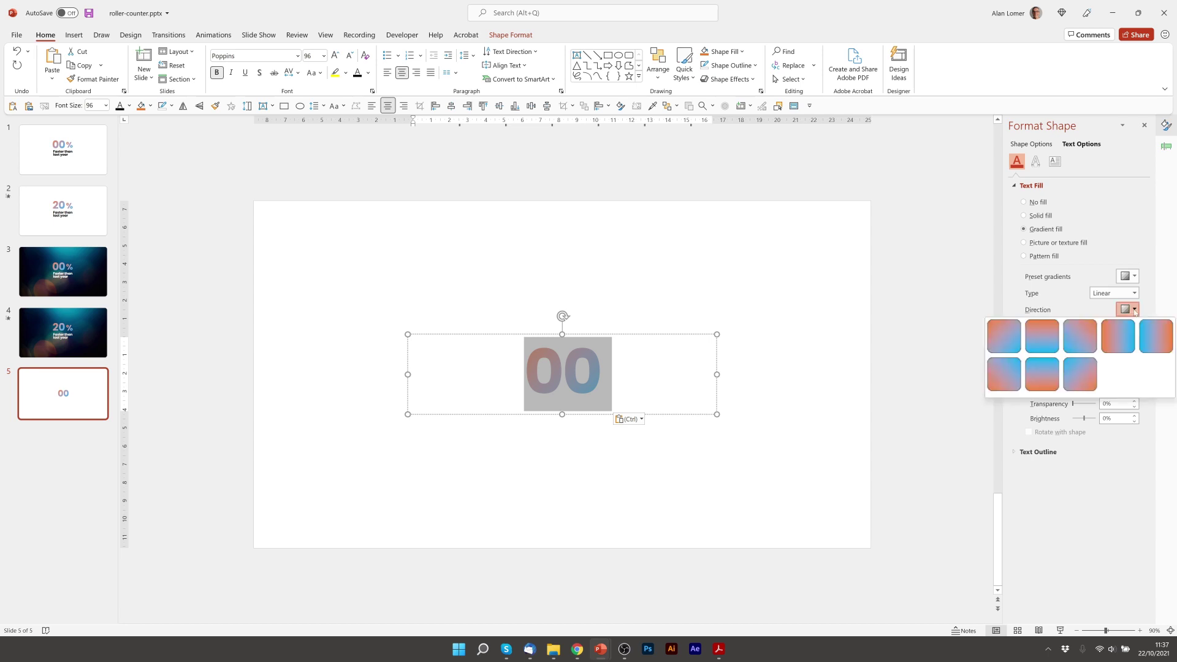
key("Escape")
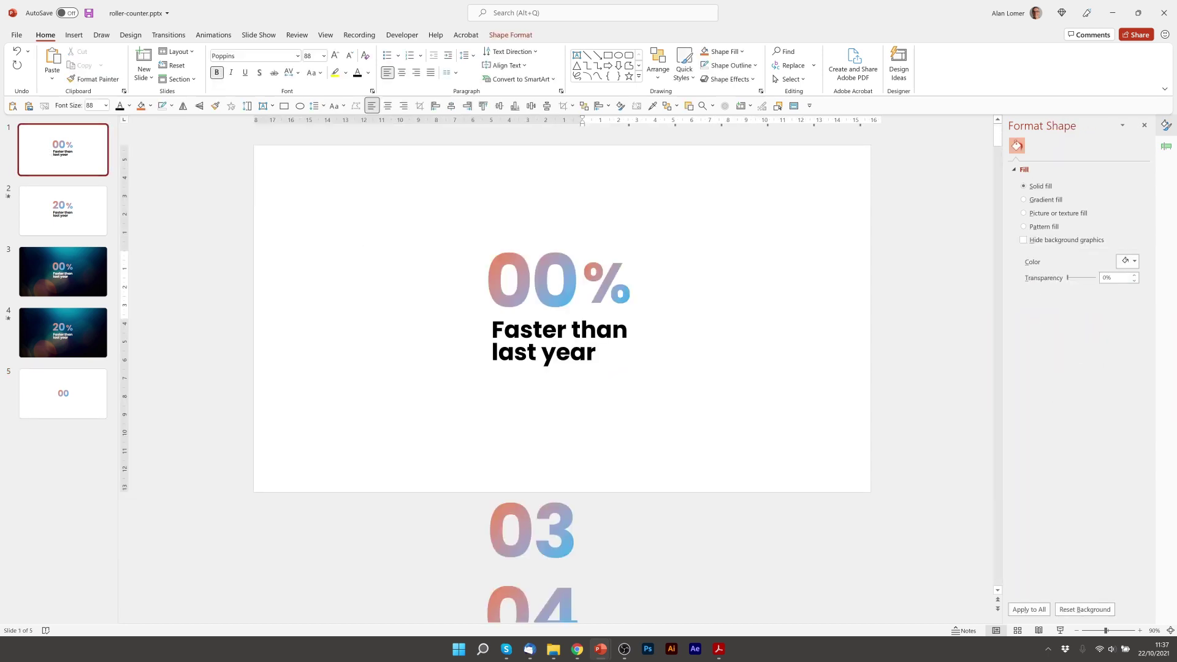
- Copy the % sign and 'Faster than last year' caption from slide 1 onto slide 5
left_click_drag(675, 285, 580, 252)
left_click(578, 249)
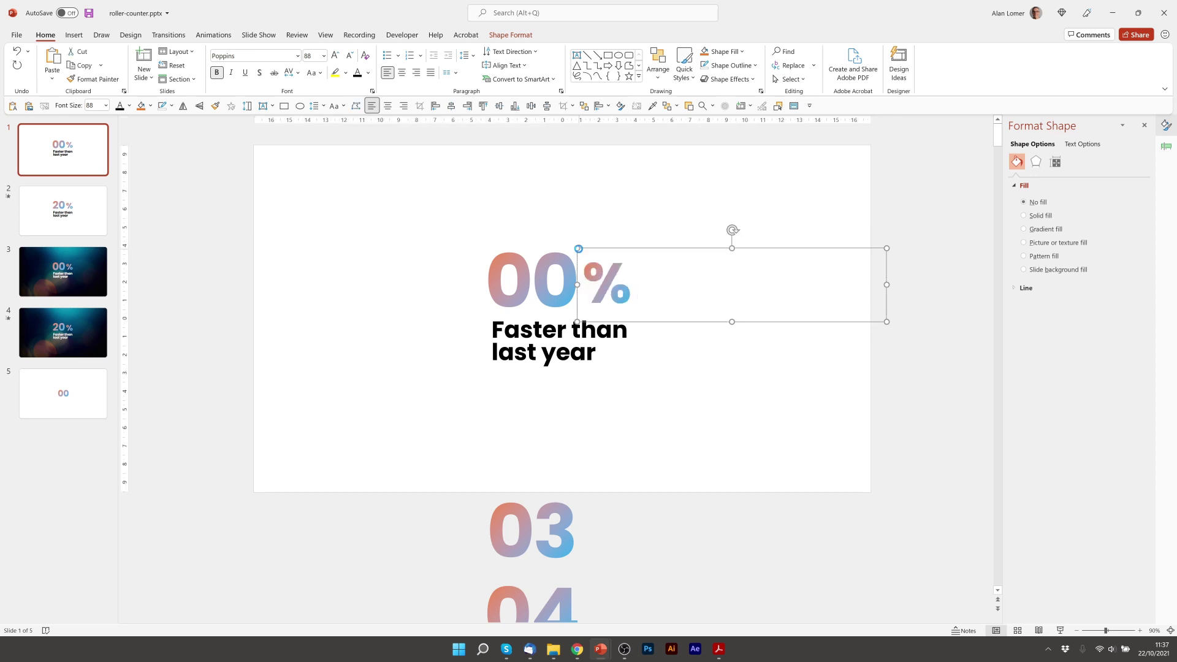
left_click(508, 320, "shift")
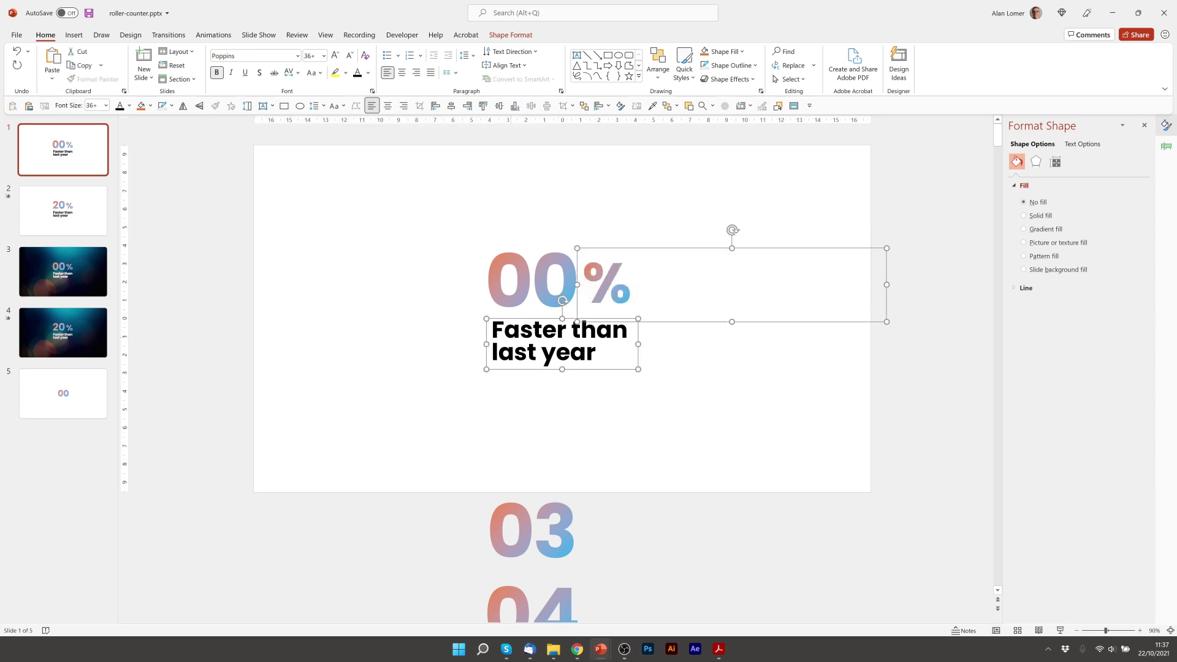
left_click(63, 393)
key("ctrl+v")
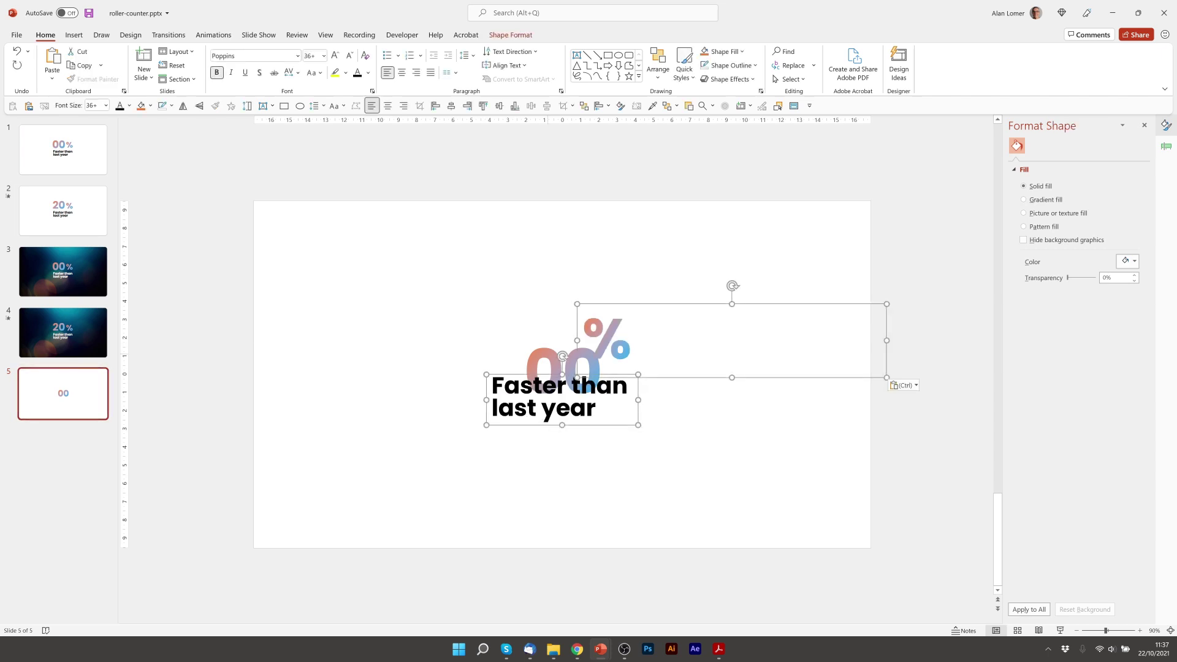
left_click(518, 308)
- Position 00 above the caption with the % sign right after it
left_click_drag(520, 318, 488, 305)
left_click(648, 360)
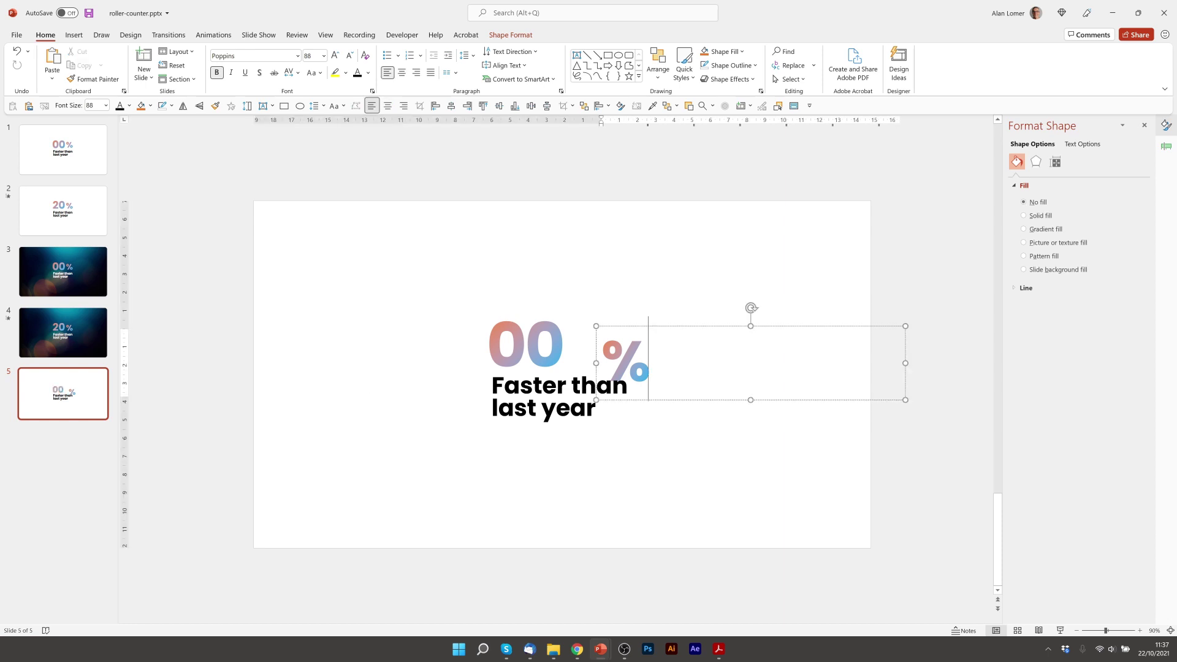
left_click_drag(613, 325, 580, 312)
left_click(347, 348)
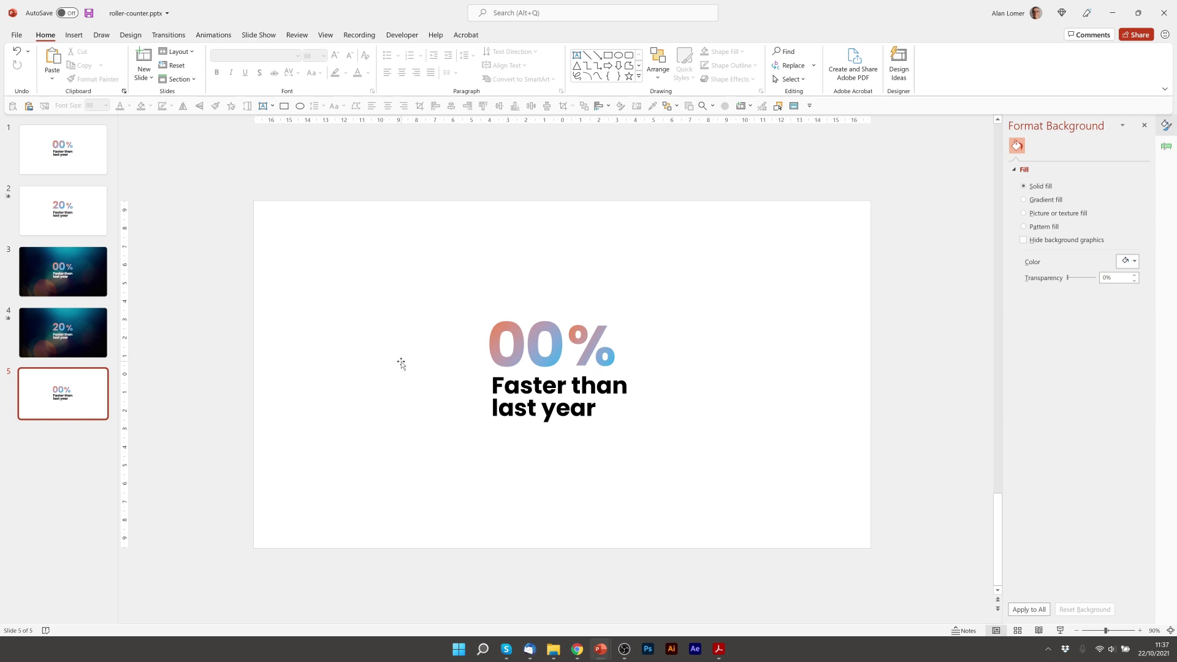
left_click(486, 347)
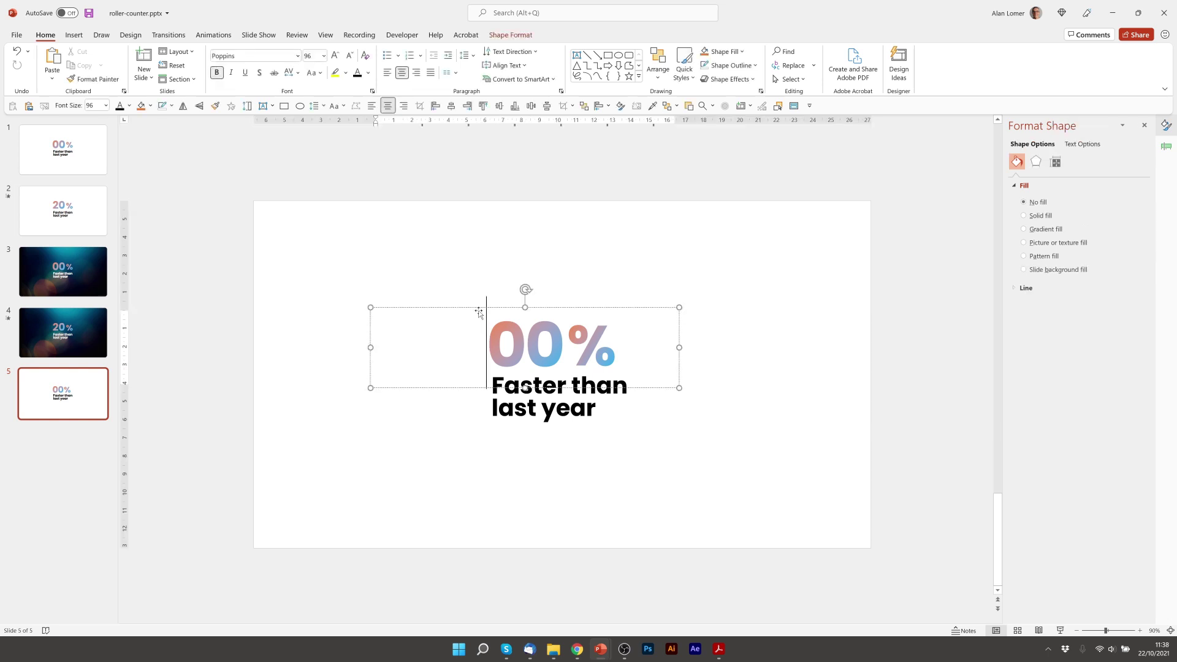
- Duplicate the number box directly below itself and change the copy to 02
left_click_drag(479, 313, 494, 369)
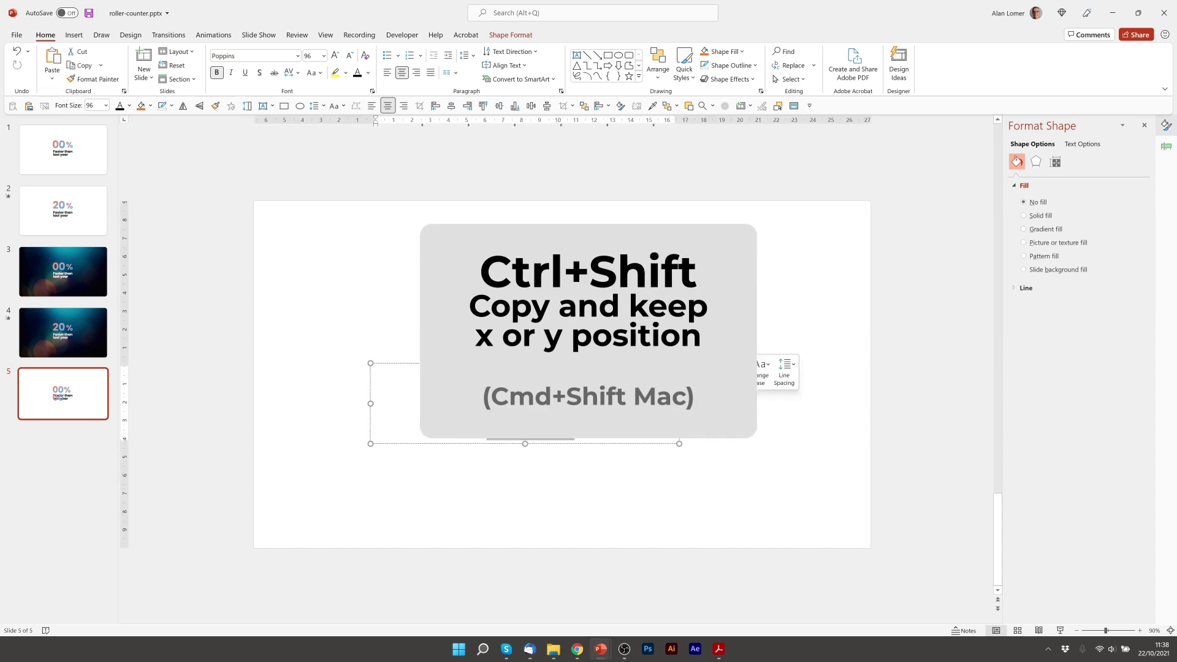
key("Return")
type("02")
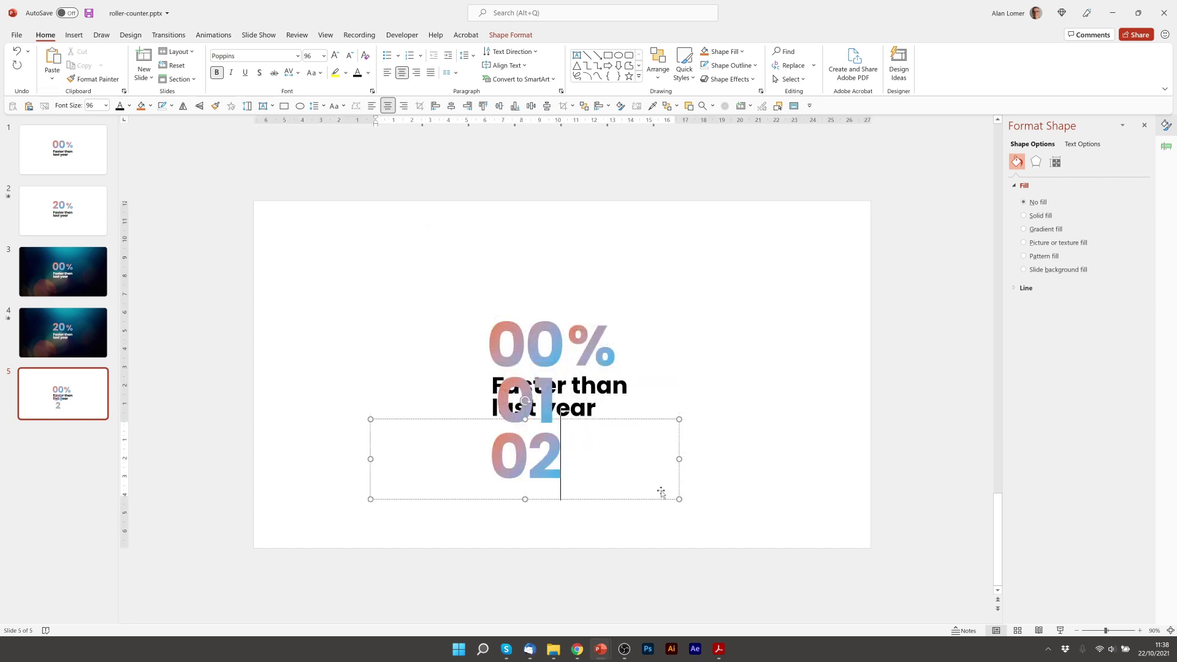
left_click(1078, 630)
left_click(1077, 630)
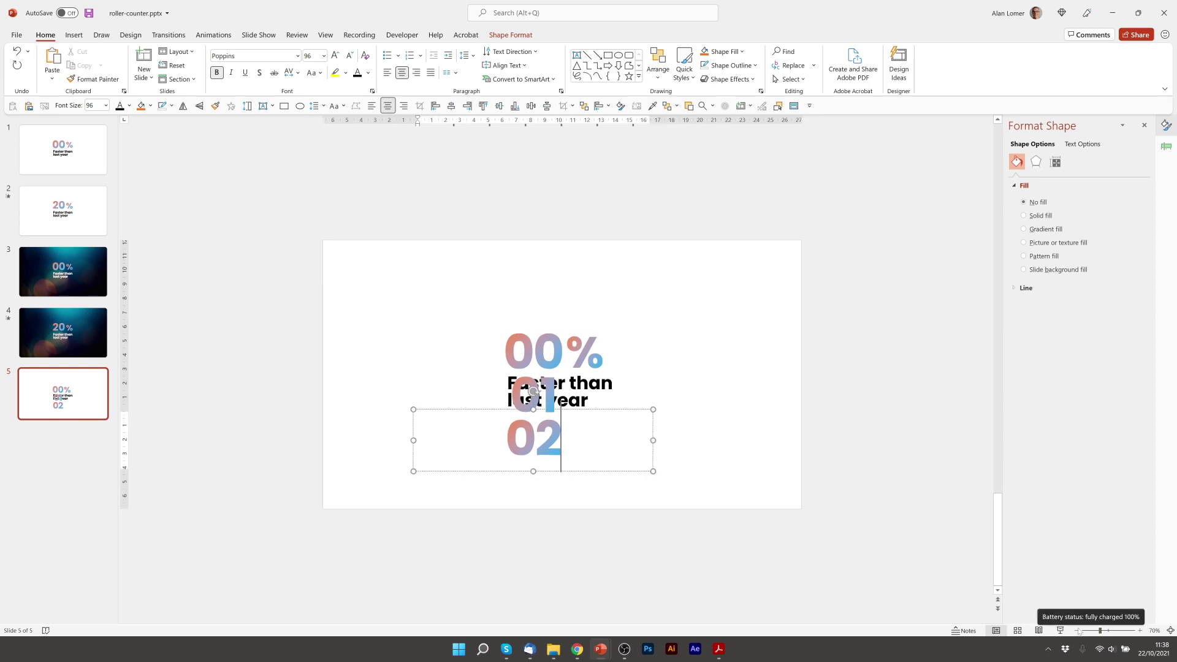
left_click(1077, 631)
left_click(1077, 631)
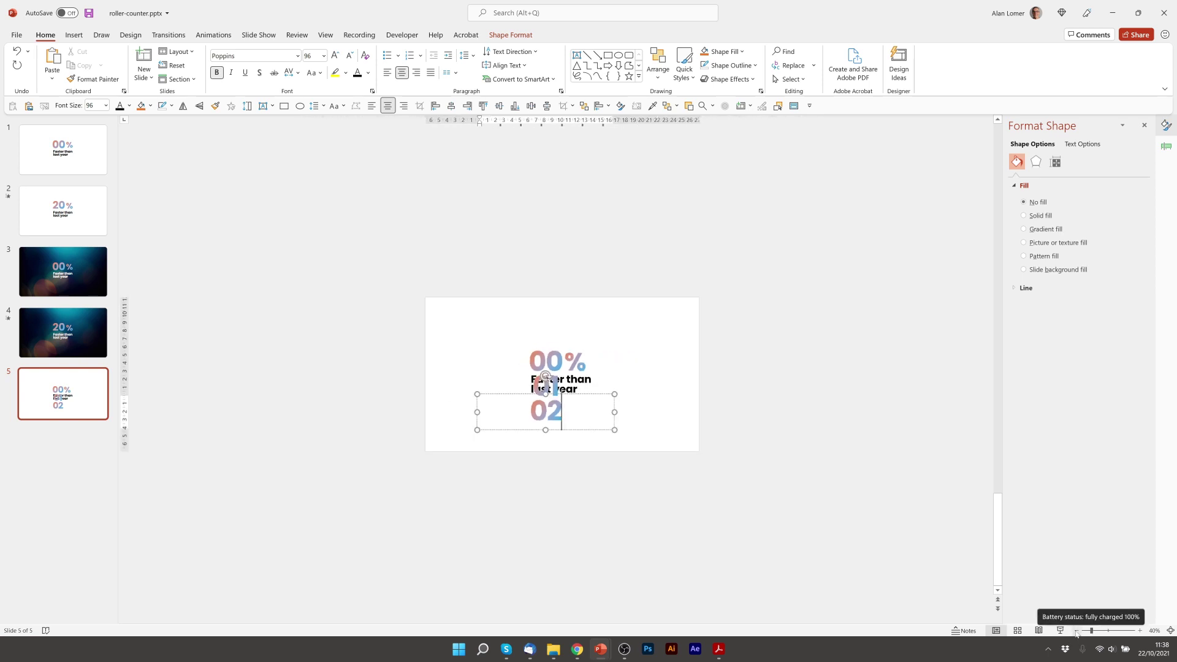
left_click(1077, 630)
left_click(1078, 630)
- Add further renumbered copies, starting with 03, until the column reaches 21
left_click_drag(582, 420, 591, 436)
double_click(562, 423)
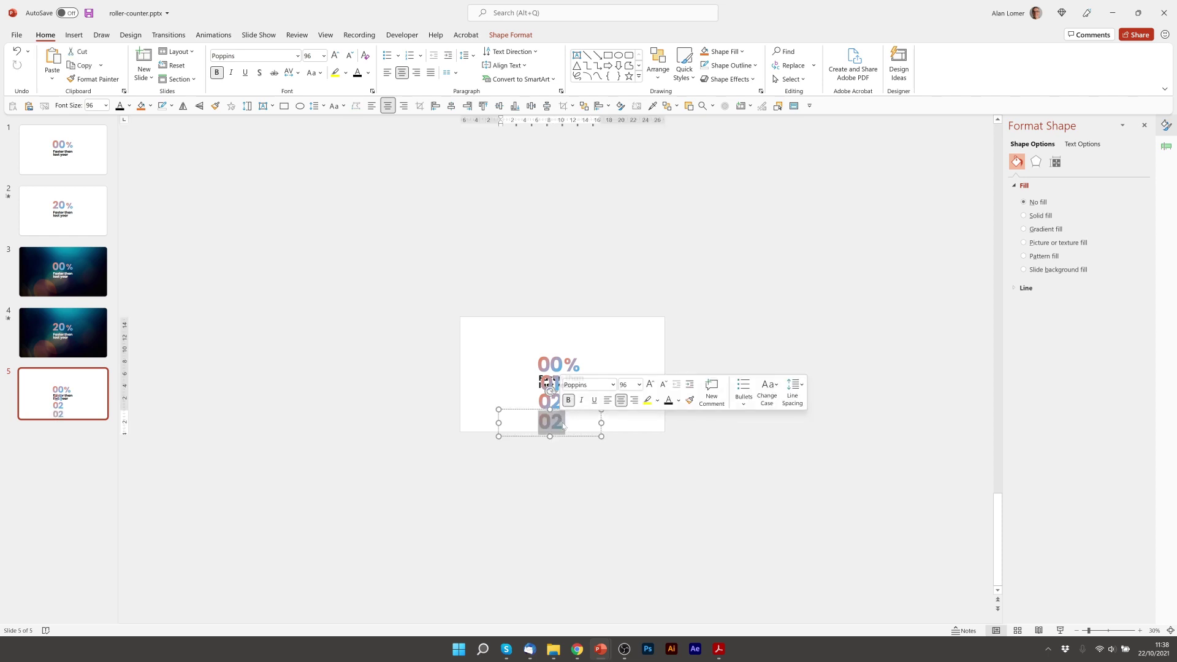
type("03")
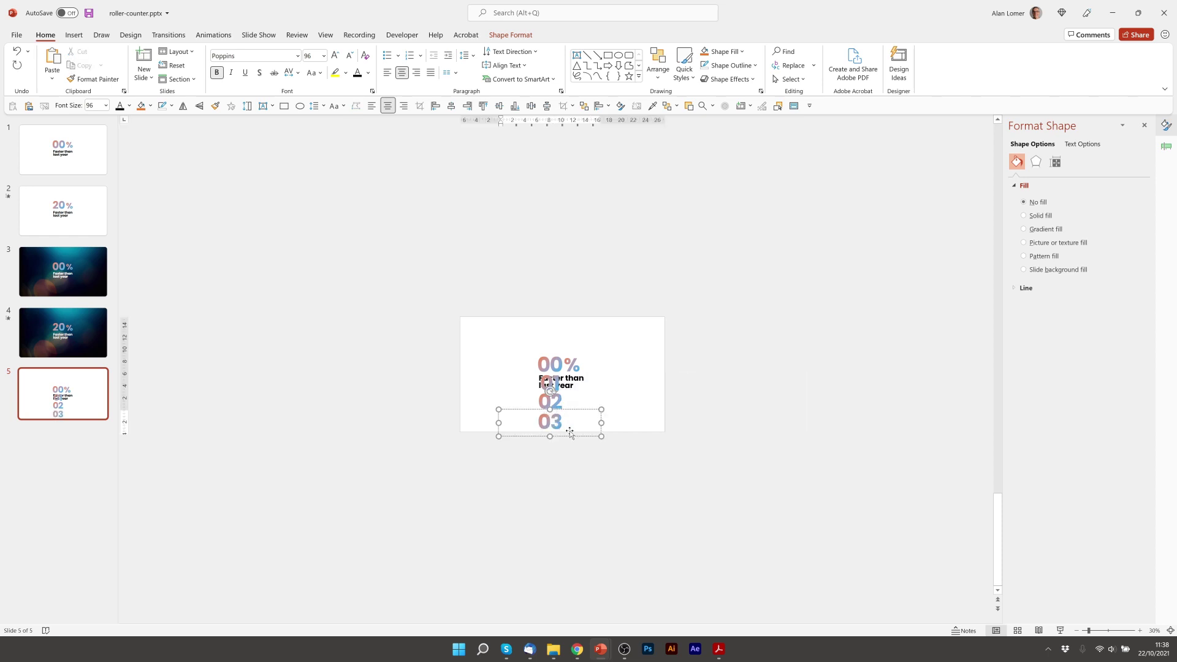
left_click_drag(574, 439, 582, 604)
scroll(576, 594, "down", 3)
left_click(421, 255)
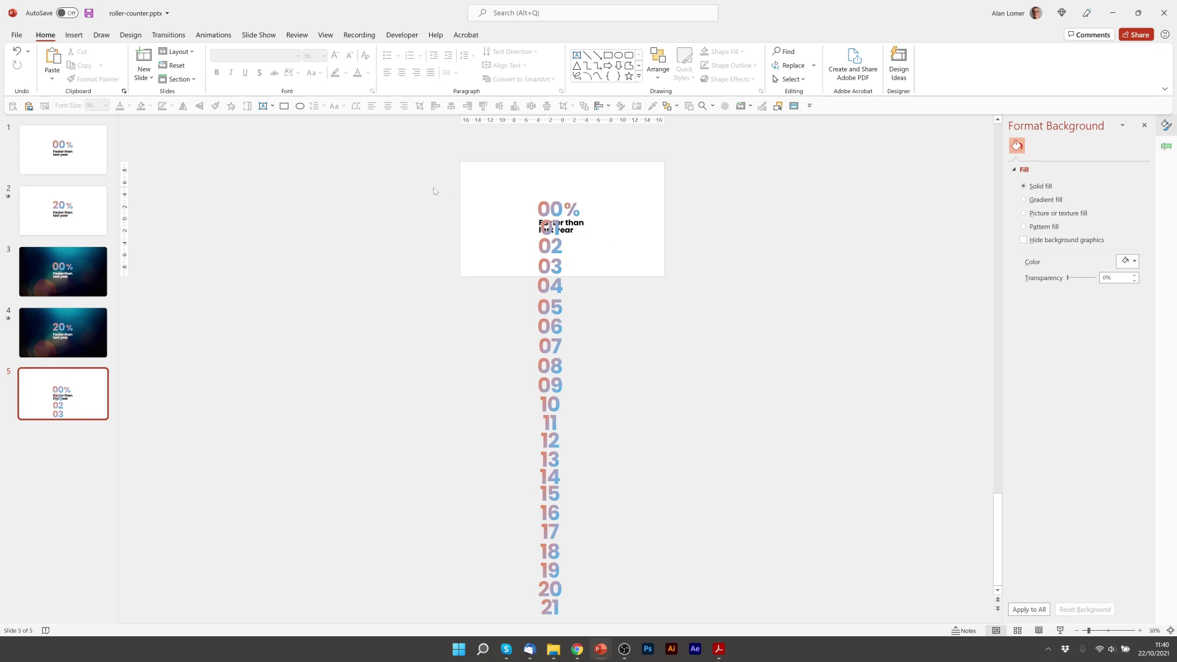
- Select number boxes 00–21 without the caption, distribute them evenly vertically, and group them
left_click_drag(434, 190, 697, 622)
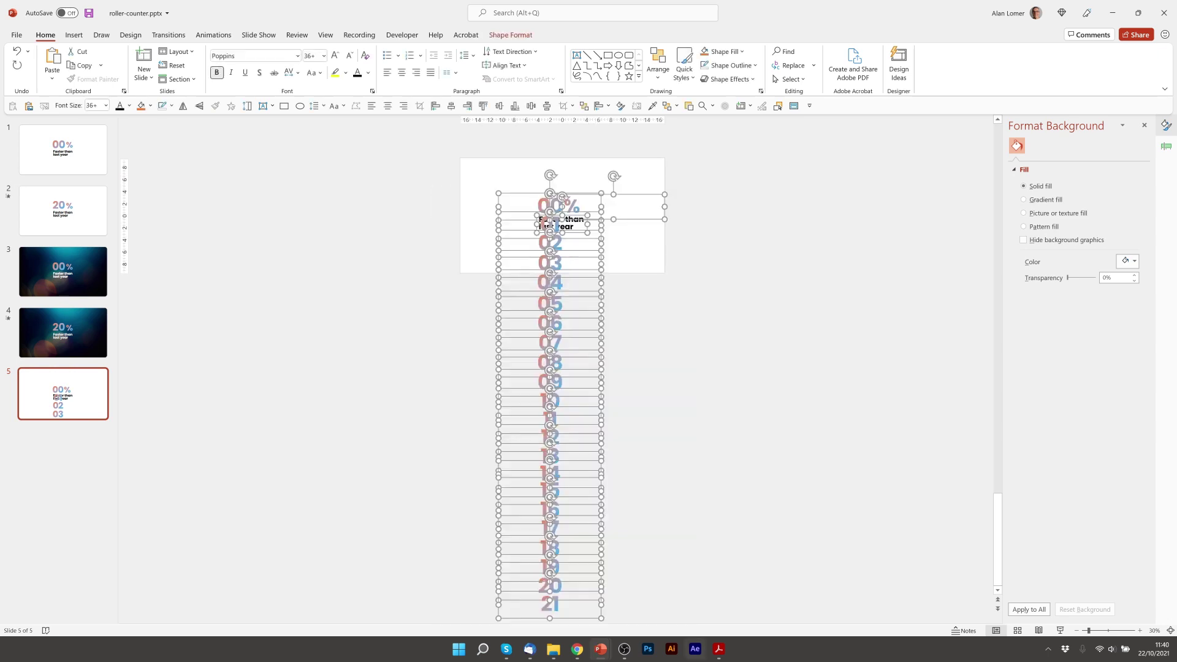
left_click(590, 230, "shift")
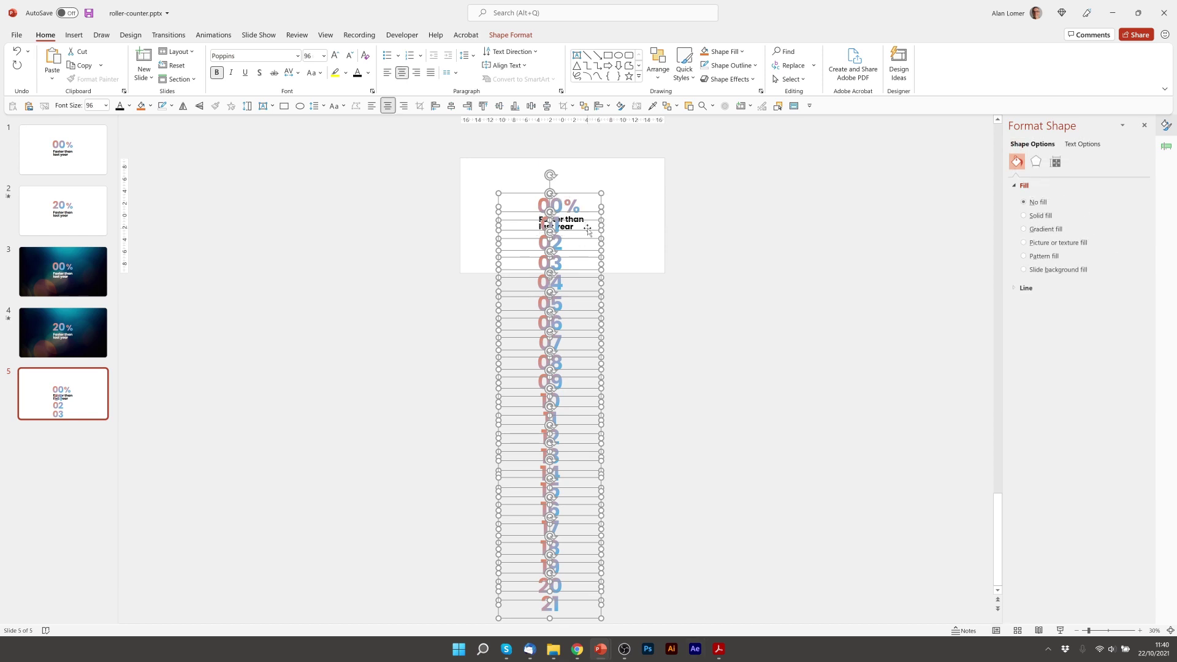
left_click(547, 107)
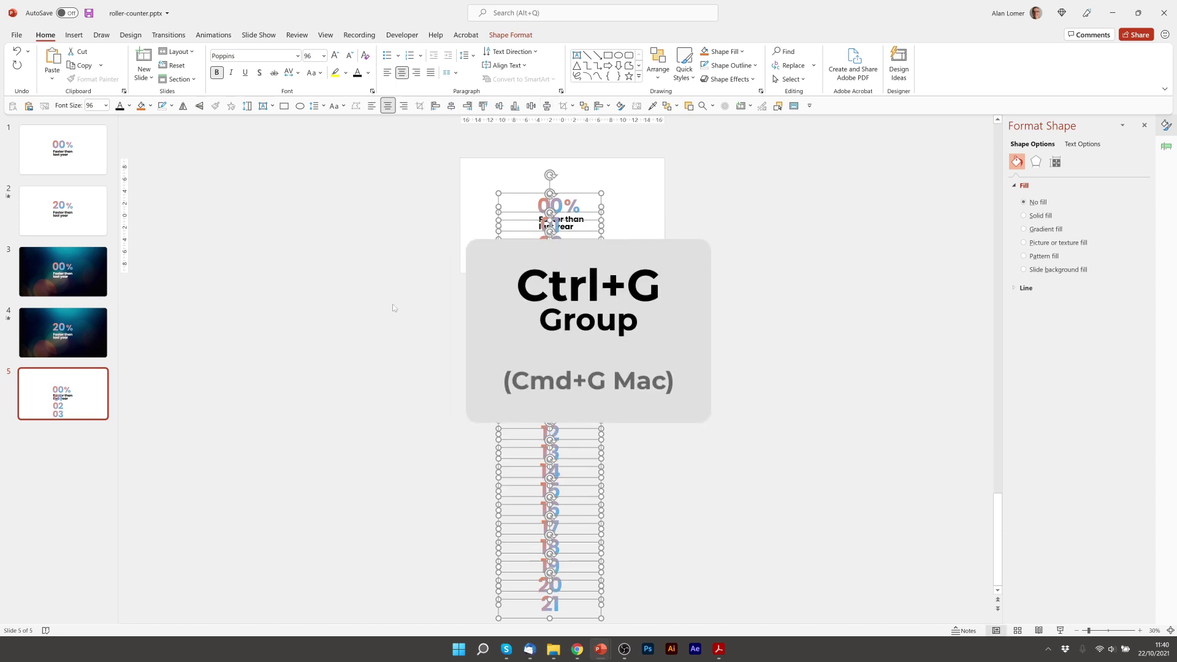
key("ctrl+g")
left_click(1140, 631)
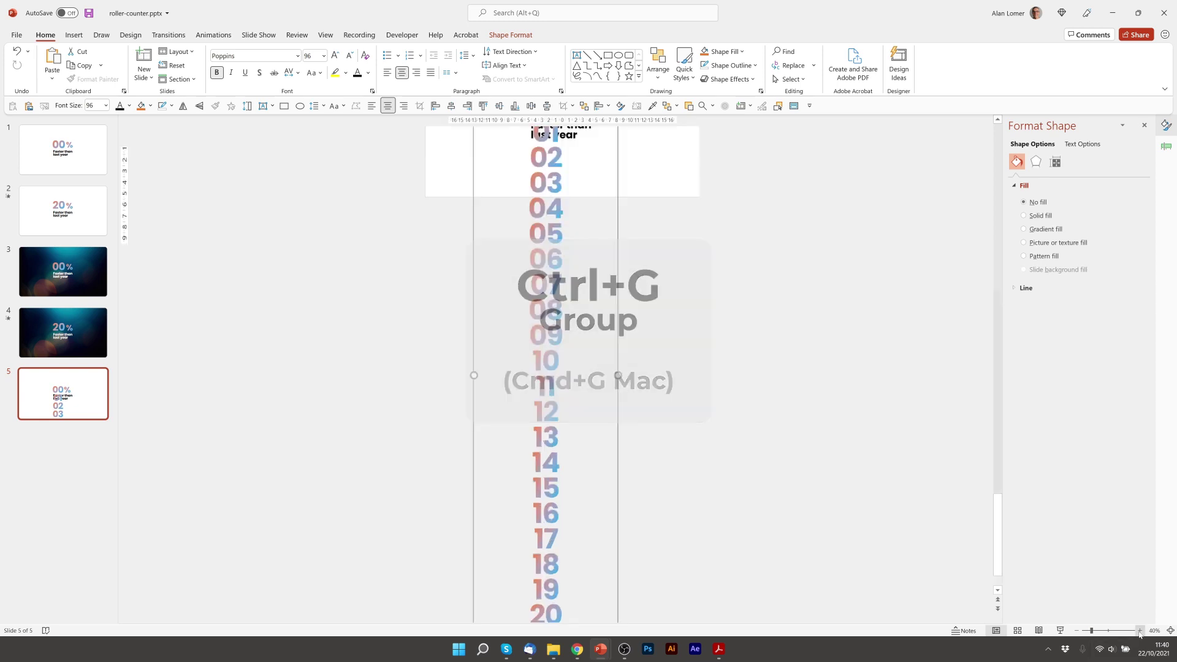
left_click(1139, 631)
left_click(1140, 630)
left_click(1139, 630)
left_click(1139, 631)
left_click(1140, 630)
- Draw a rectangle over the numbers and stretch it to the slide's bottom and side edges
scroll(627, 417, "up", 2)
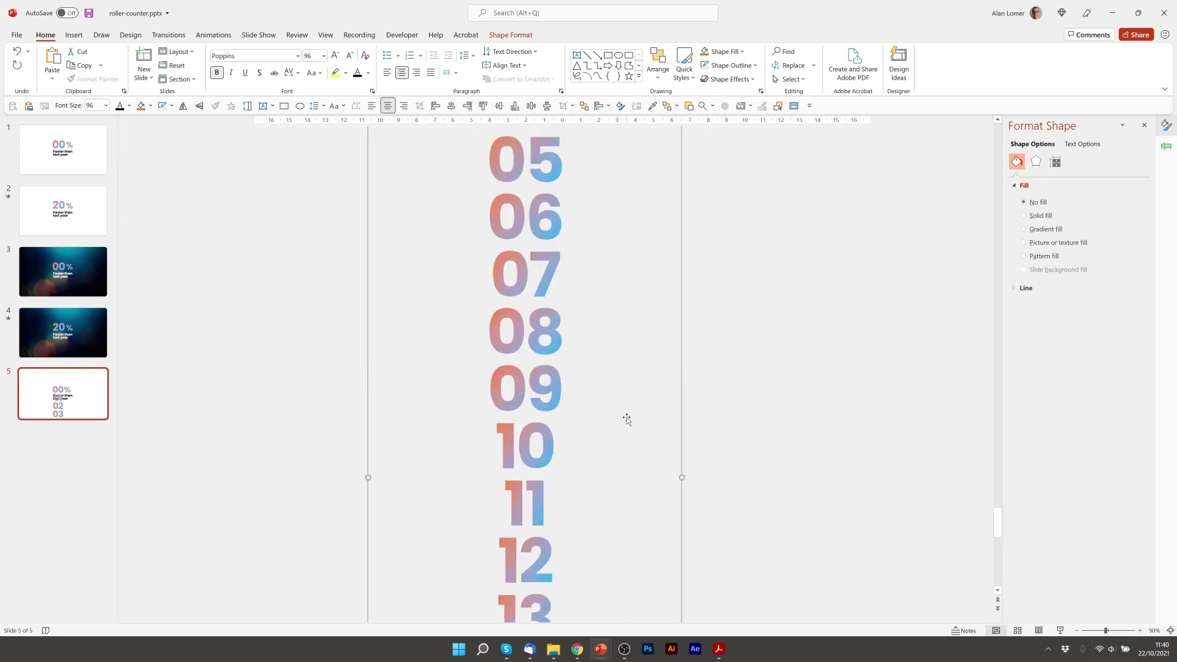
scroll(627, 417, "up", 5)
left_click(224, 385)
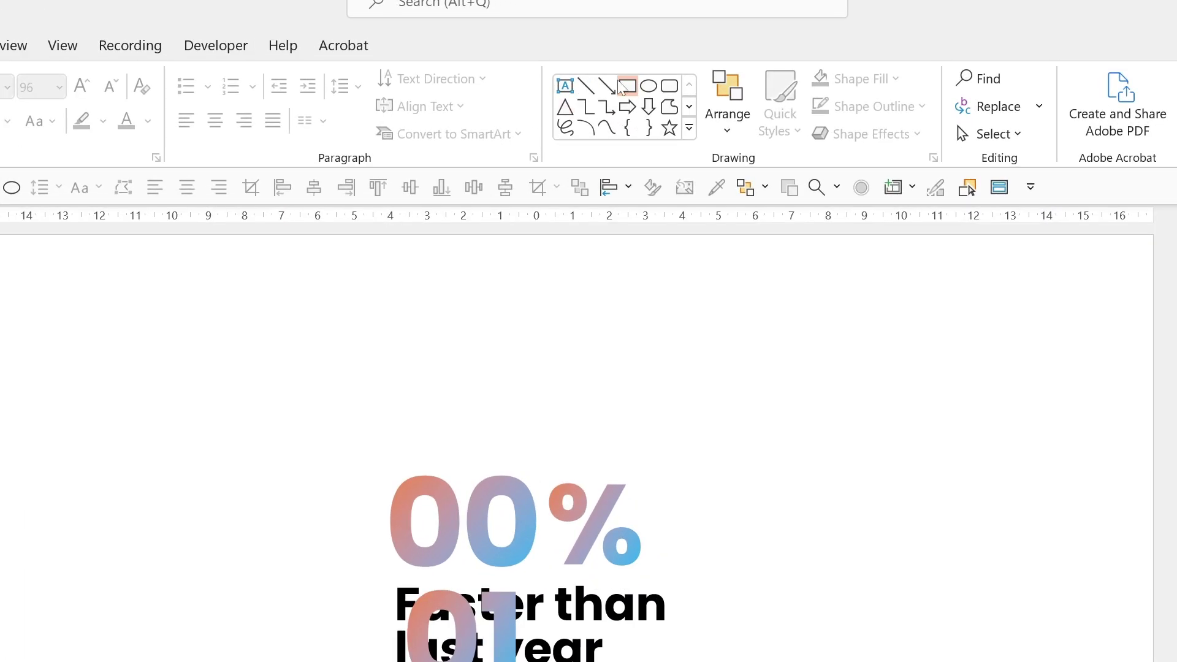
left_click(607, 56)
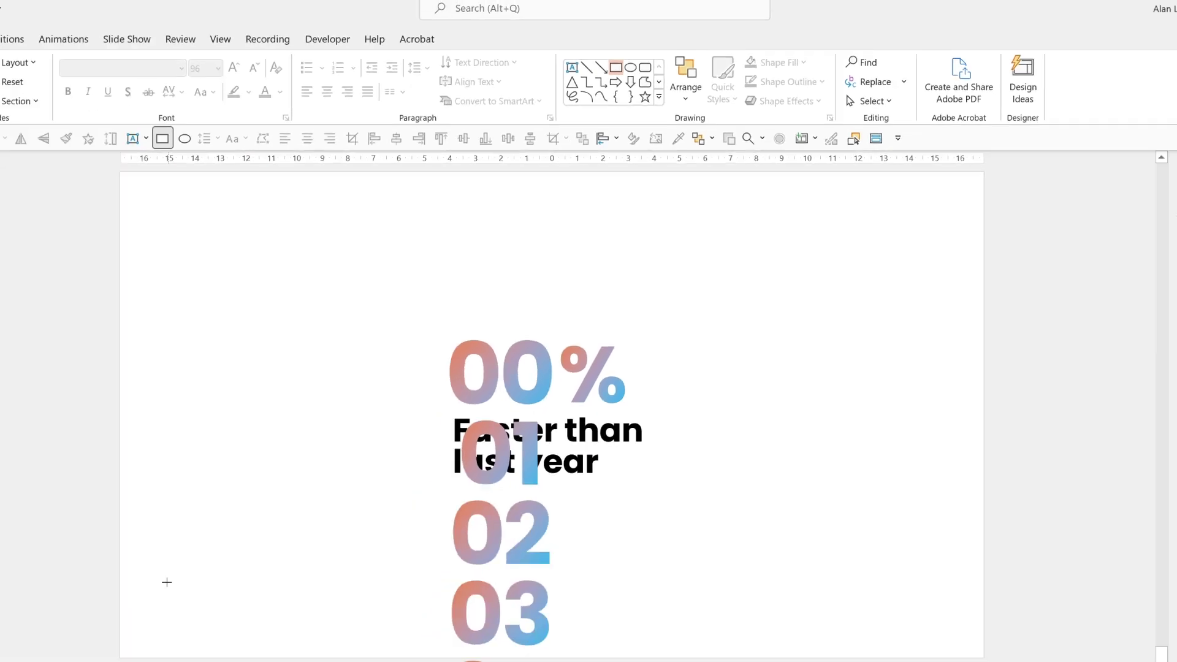
left_click_drag(303, 427, 401, 326)
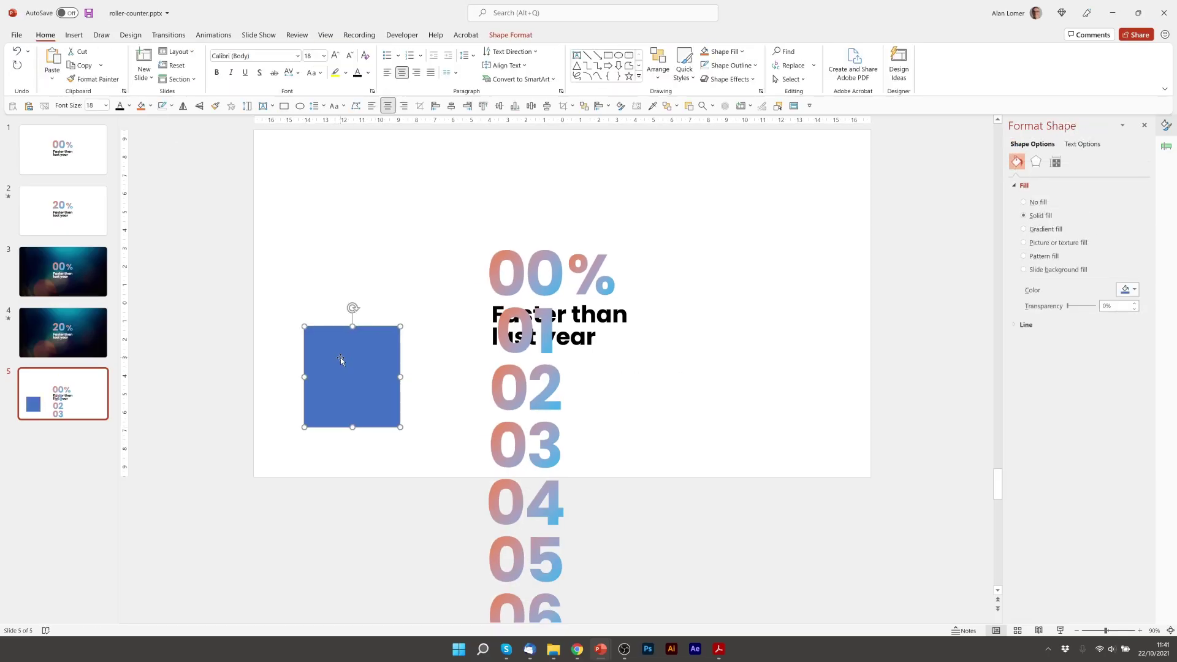
left_click_drag(340, 358, 254, 347)
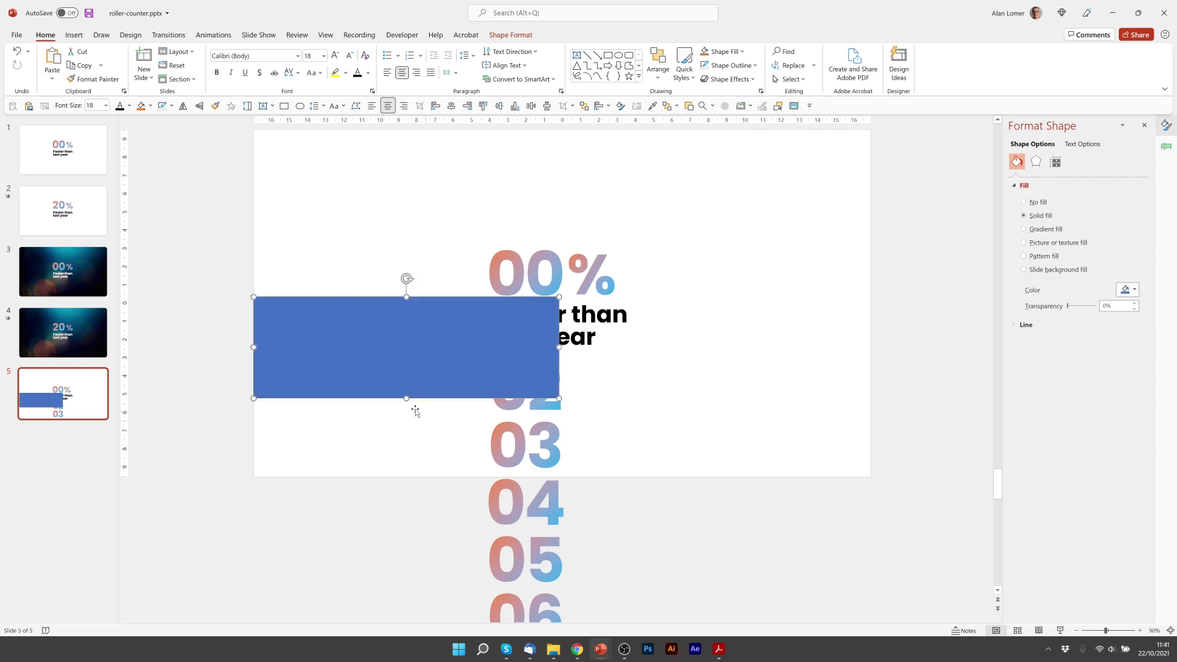
left_click_drag(407, 399, 422, 477)
left_click_drag(556, 390, 870, 403)
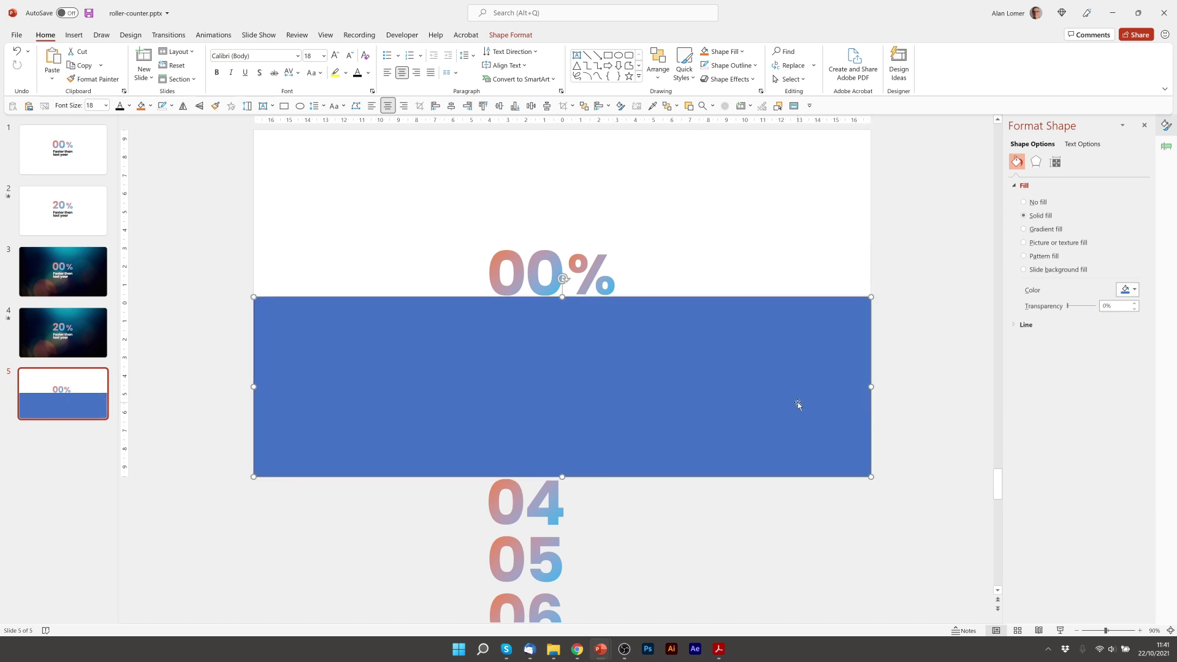
- Fill the rectangle white and remove its outline
left_click(730, 51)
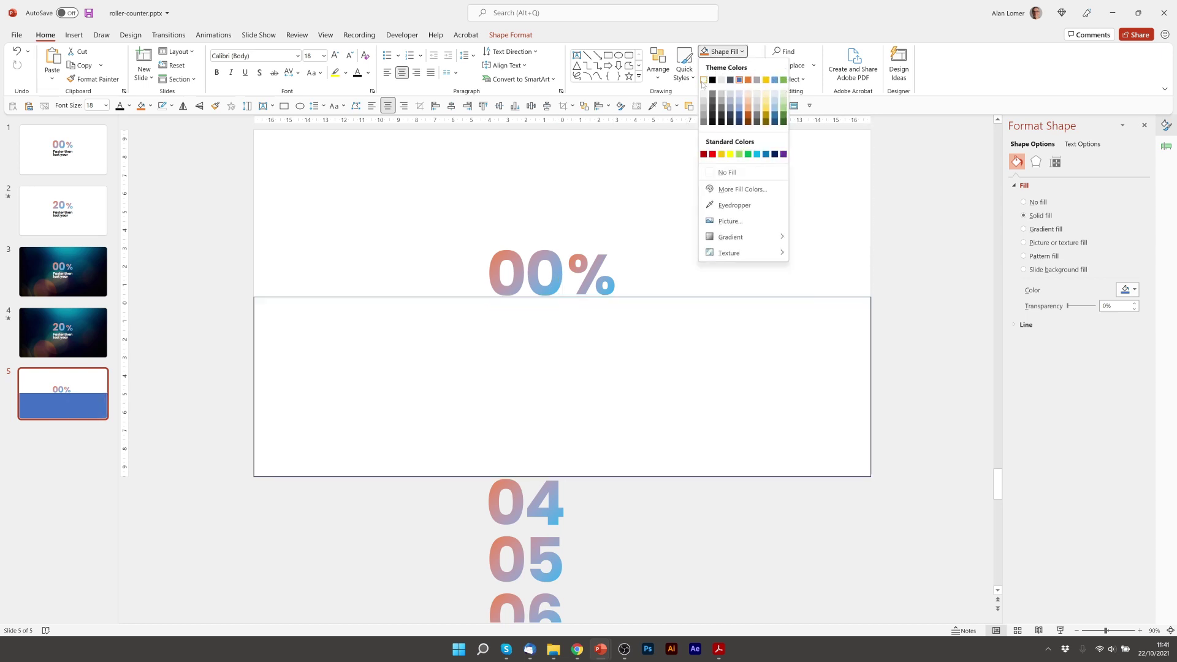
left_click(710, 80)
left_click(729, 66)
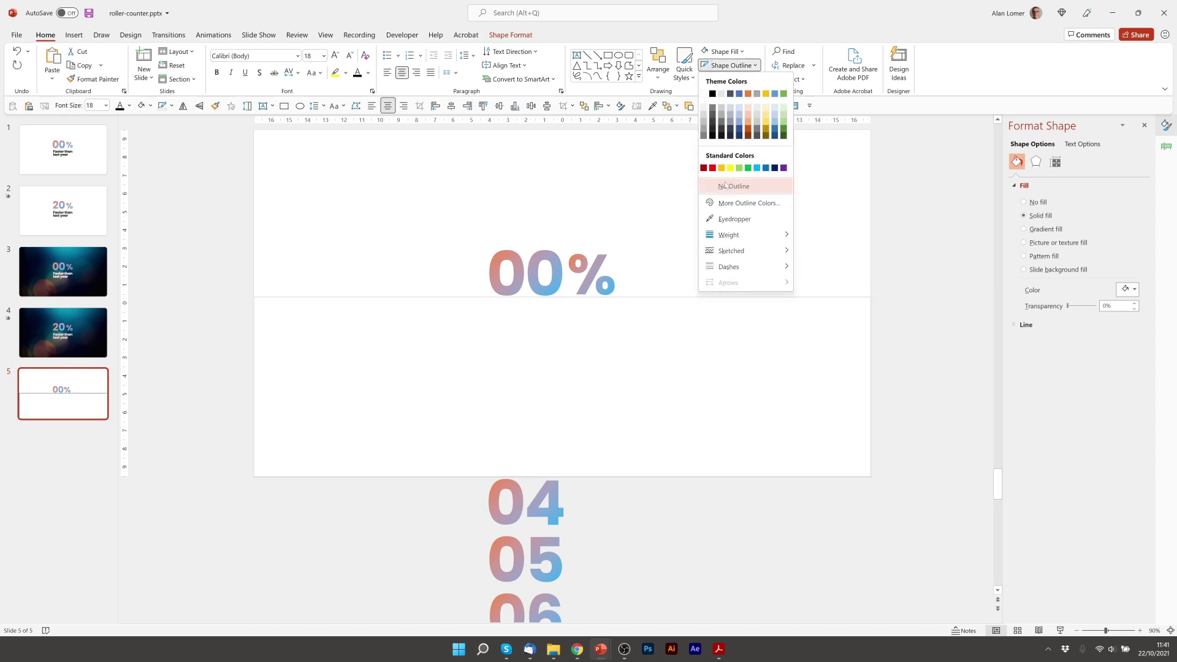
left_click(744, 184)
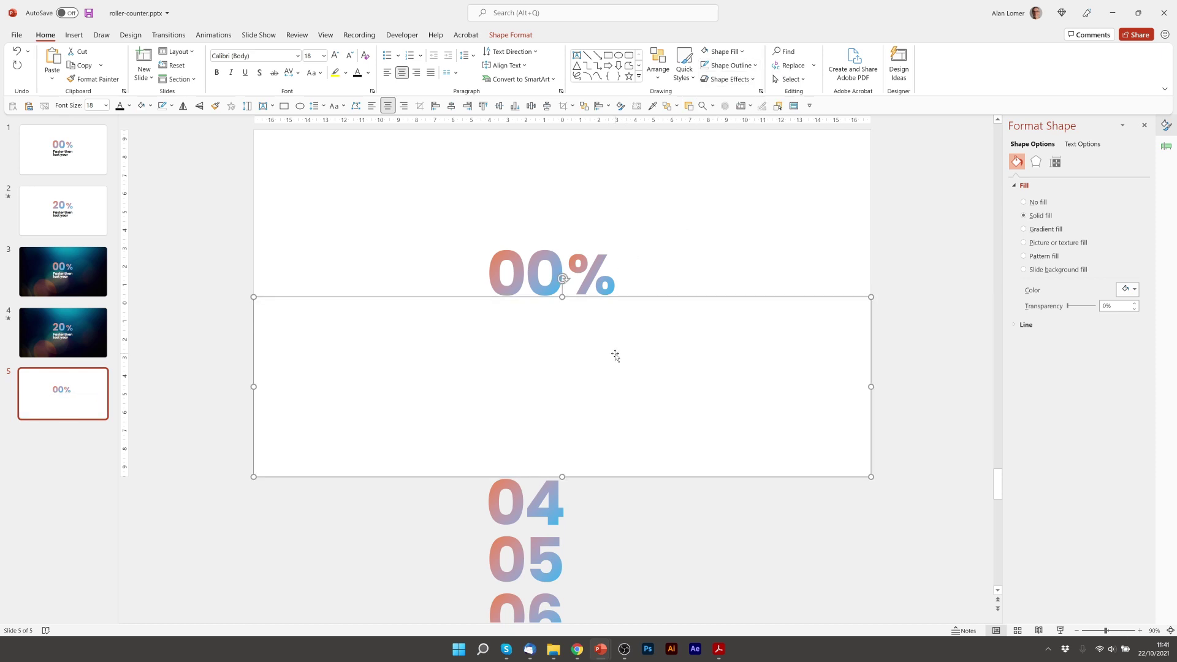
- Move the white rectangle up and shrink it from its bottom edge
left_click_drag(615, 368, 612, 213)
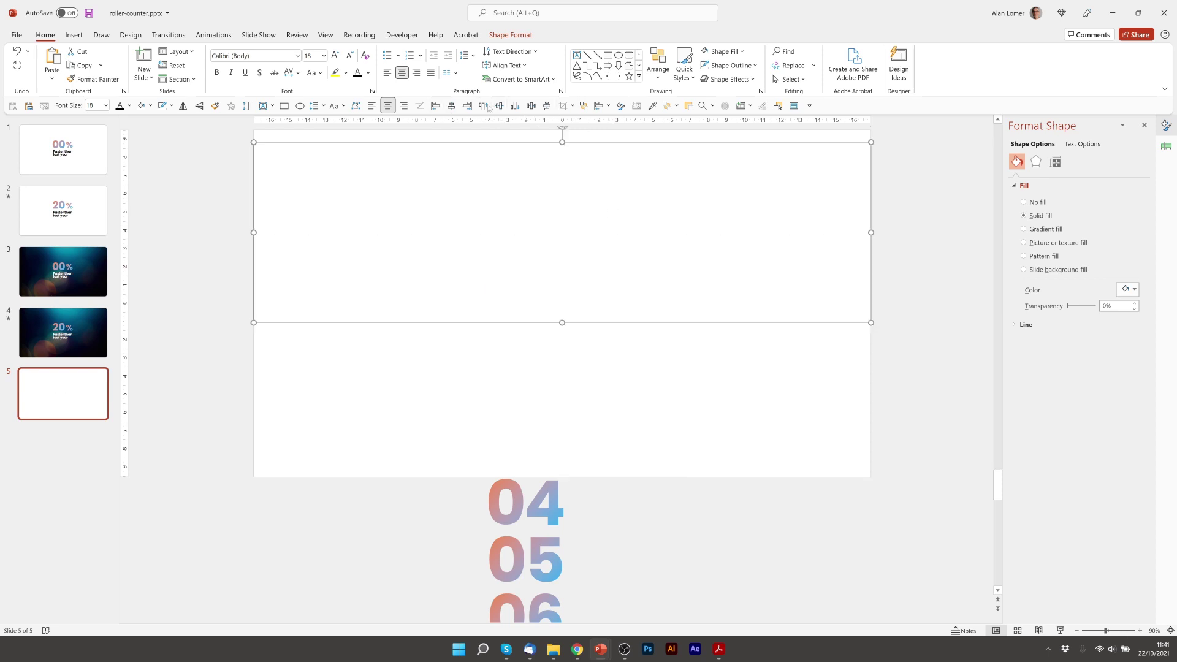
left_click_drag(505, 156, 506, 143)
left_click_drag(561, 311, 561, 245)
left_click(64, 412)
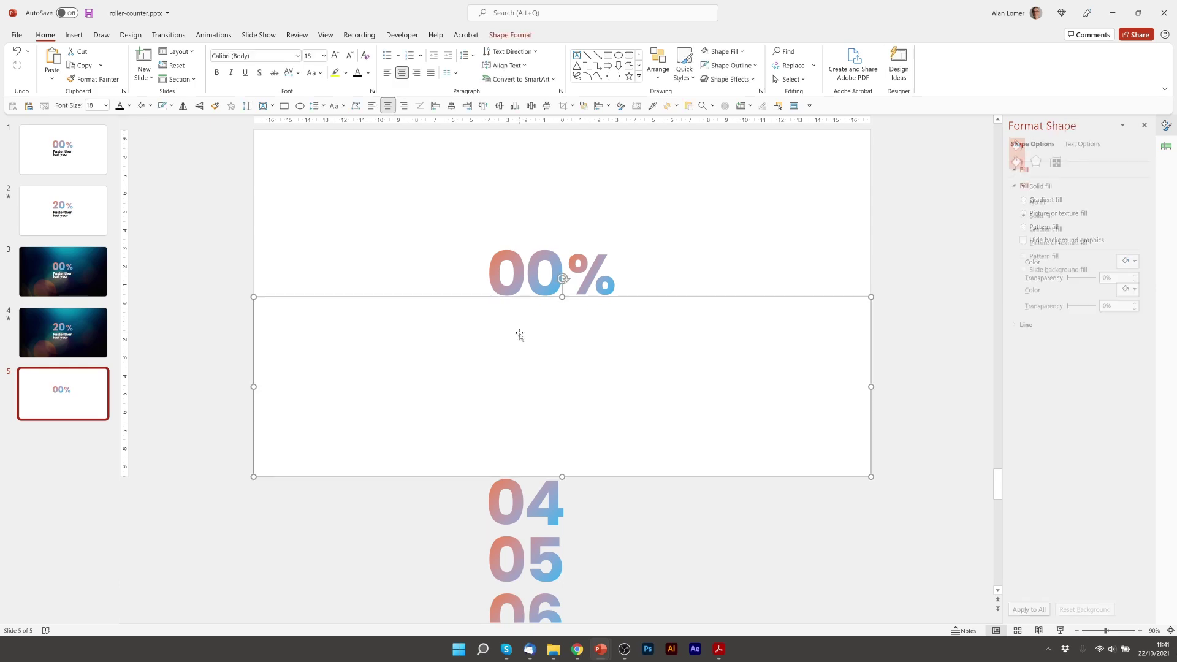
- Reorder the rectangle so it hides numbers 01–03 but leaves the caption visible
right_click(413, 307)
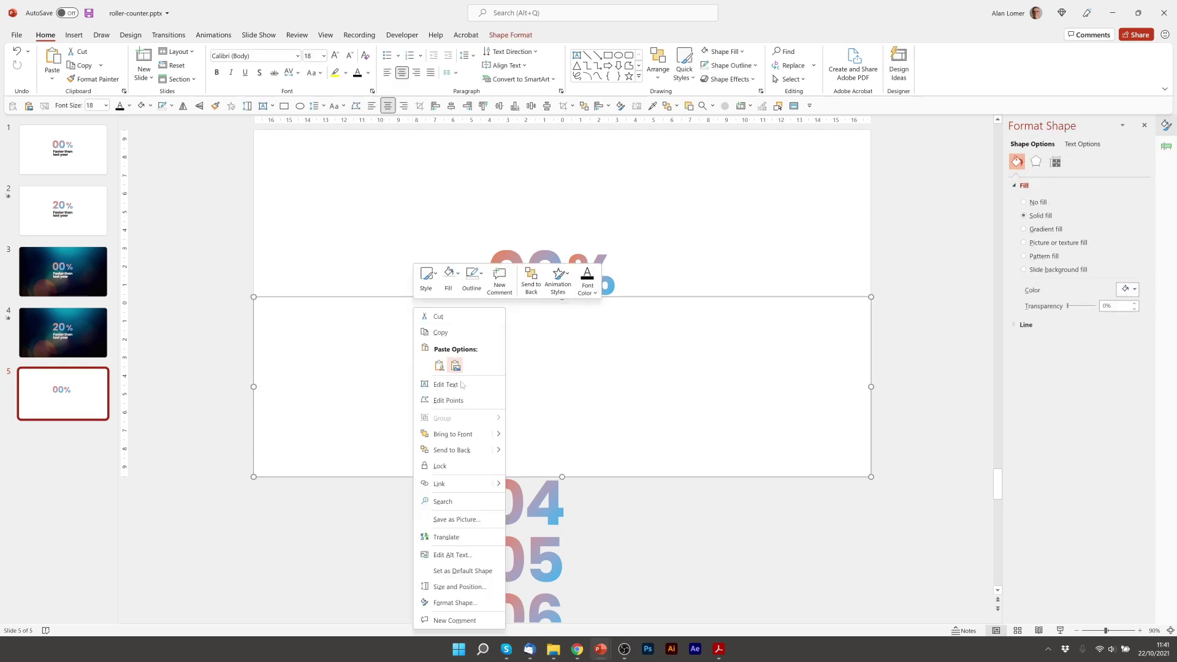
left_click(452, 435)
right_click(576, 236)
left_click(607, 342)
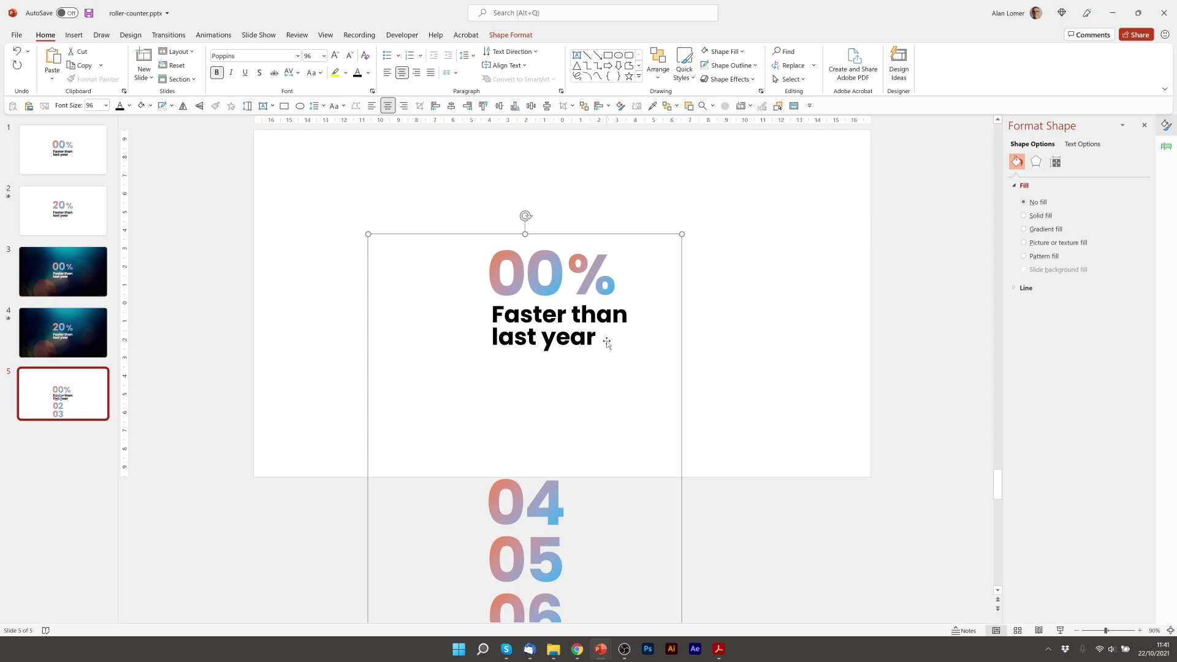
left_click(532, 304)
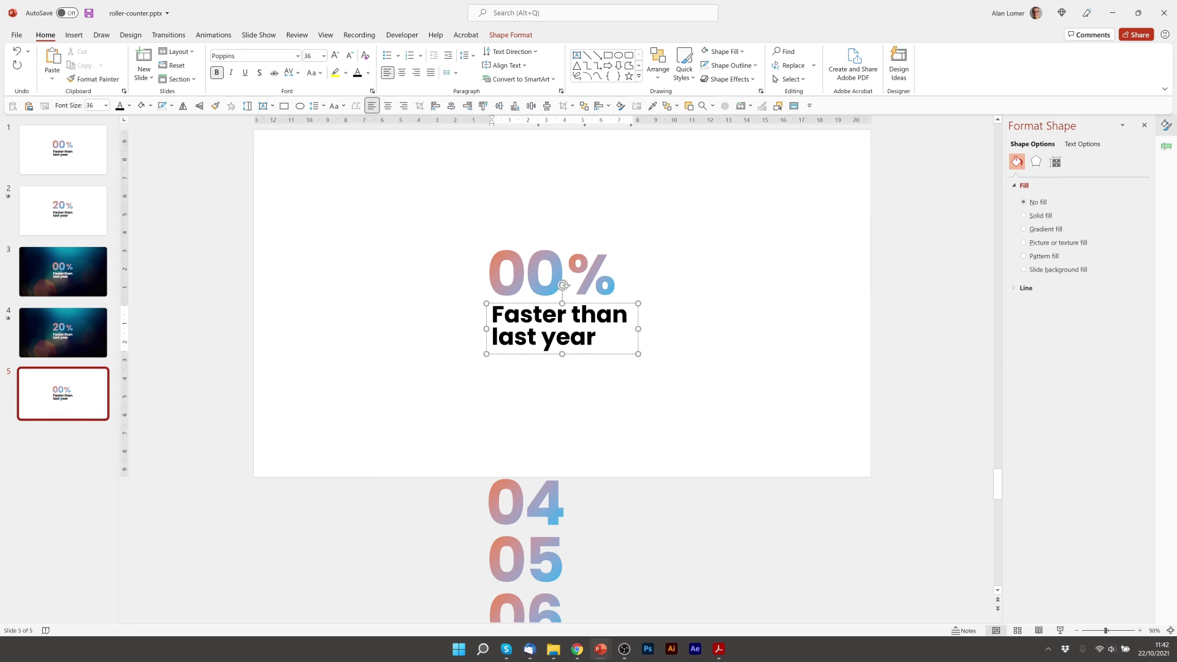
left_click(226, 373)
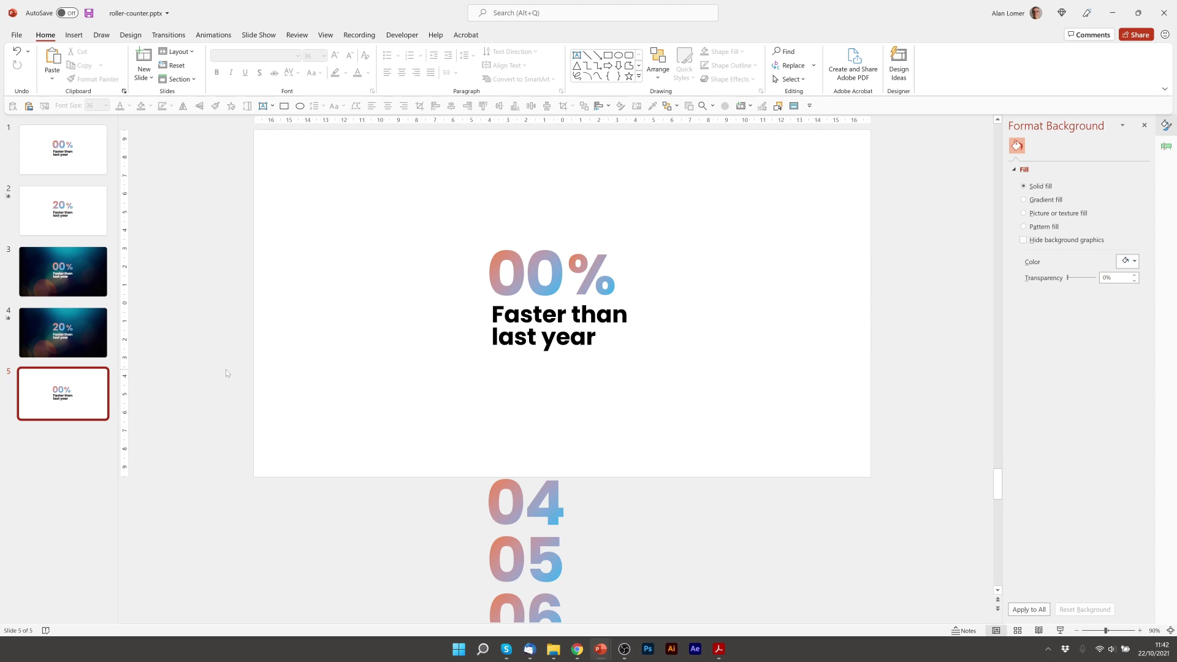
left_click(63, 400)
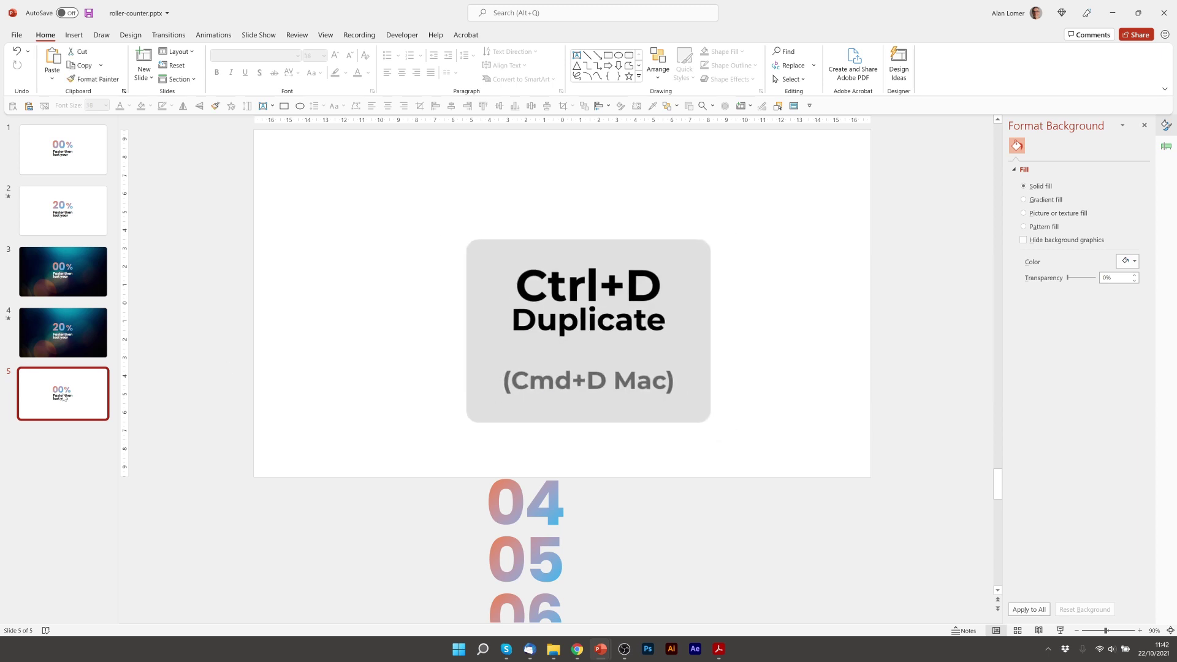
- Duplicate slide 5 as slide 6 and give slide 6 a Morph transition
key("ctrl+d")
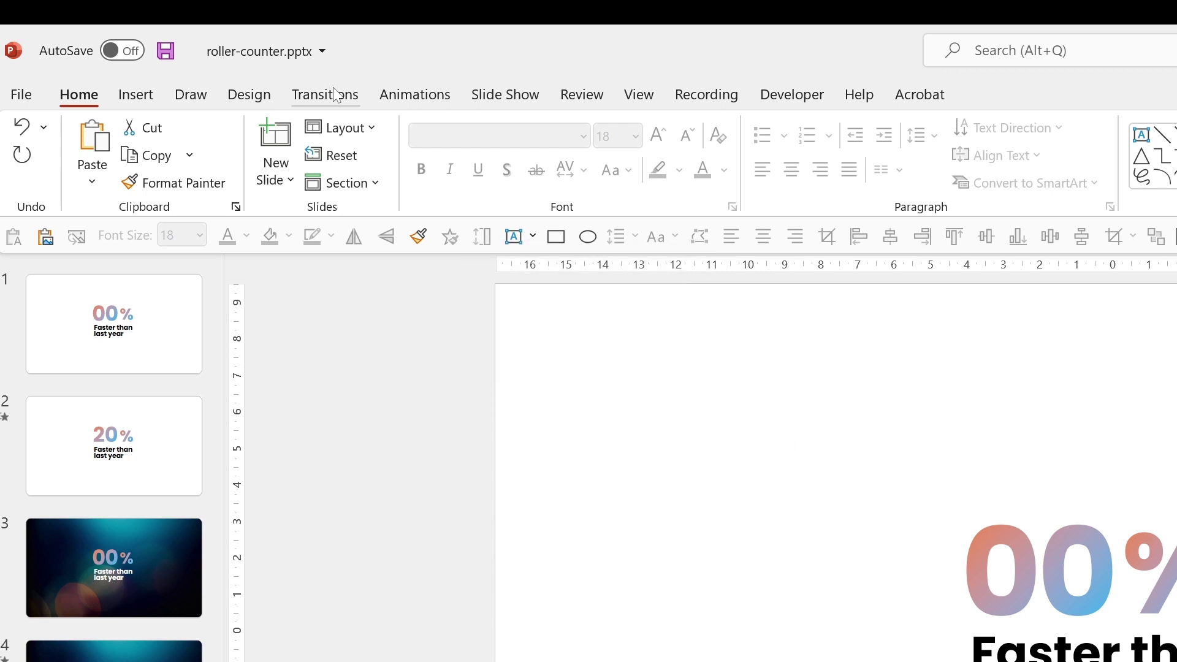
left_click(336, 95)
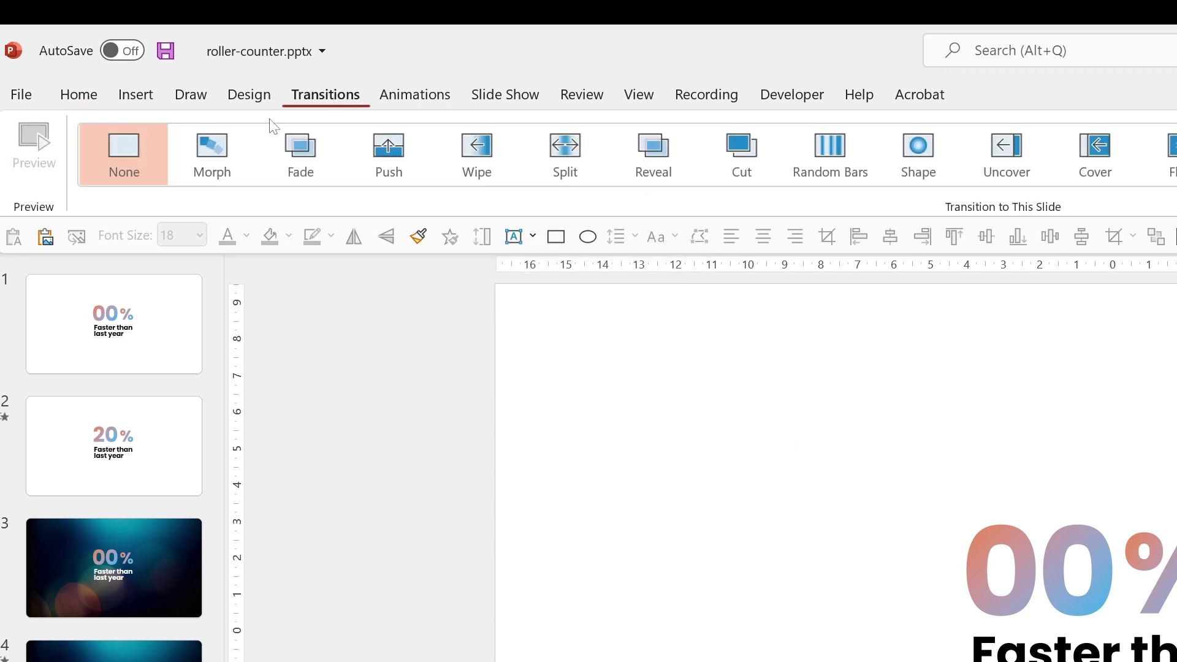
left_click(205, 153)
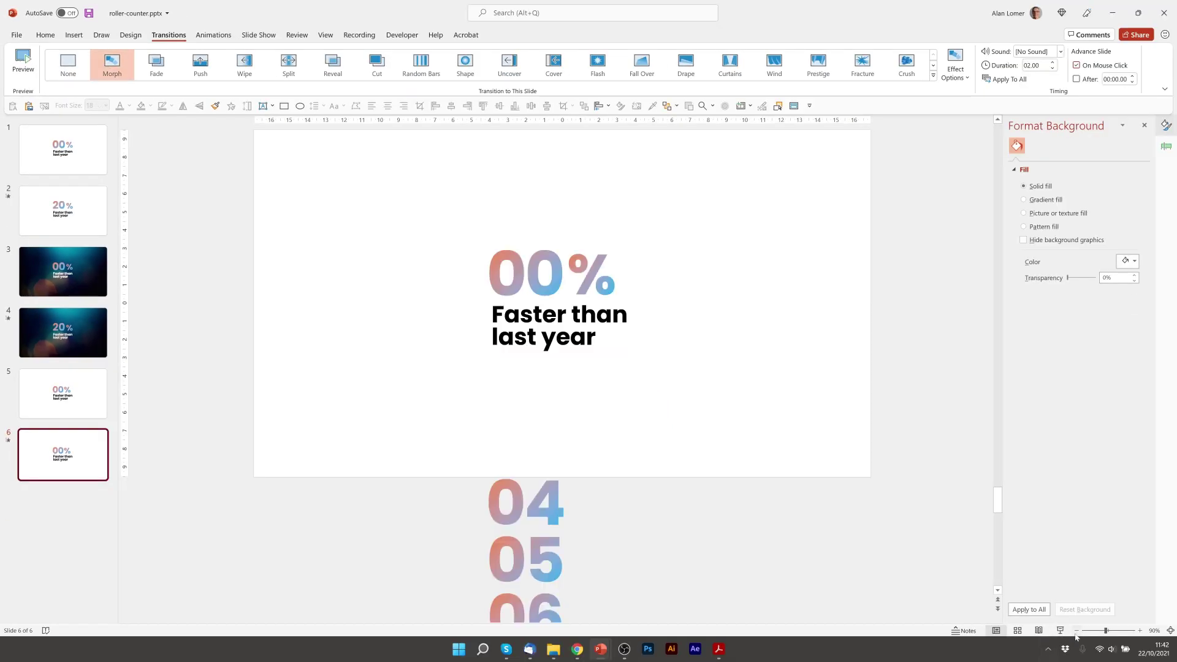
left_click(1077, 630)
left_click(1076, 630)
left_click(1076, 631)
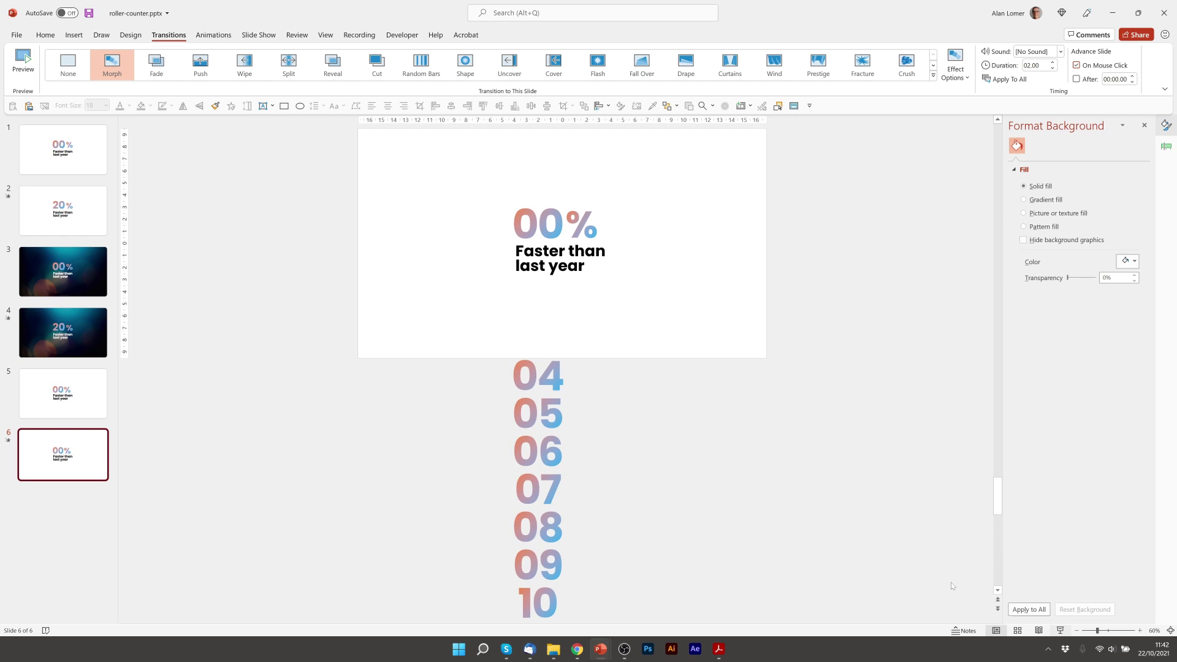
left_click(642, 559)
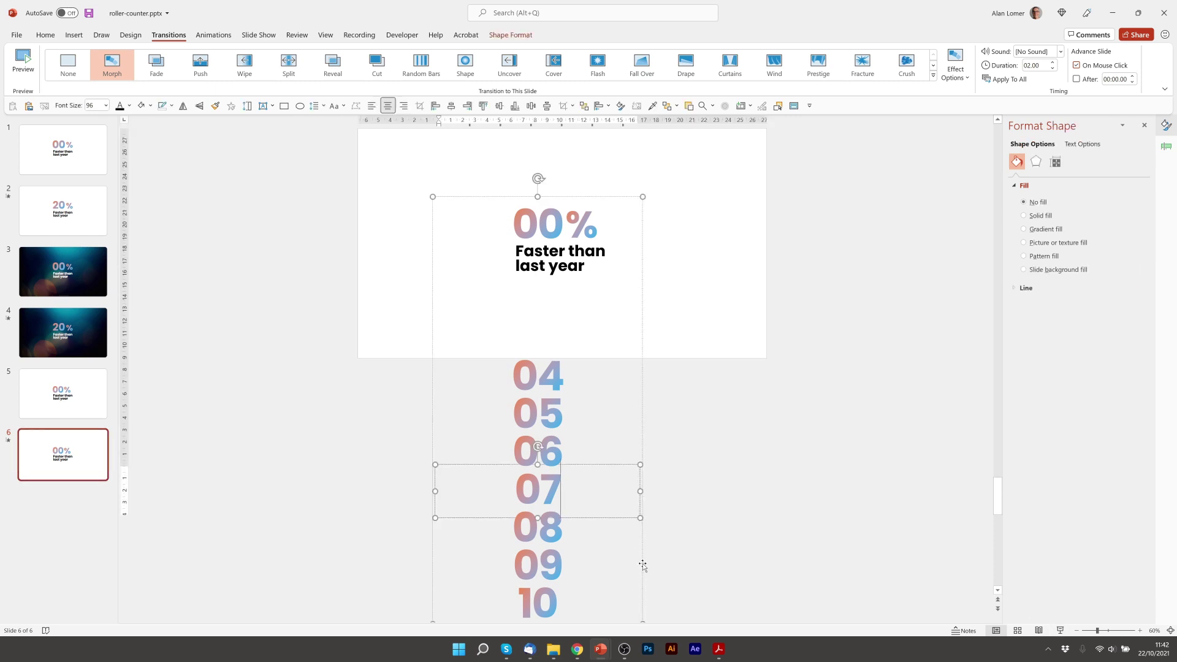
- Drag slide 6's number column upward until 20 lines up with the % sign
left_click_drag(642, 564, 606, 204)
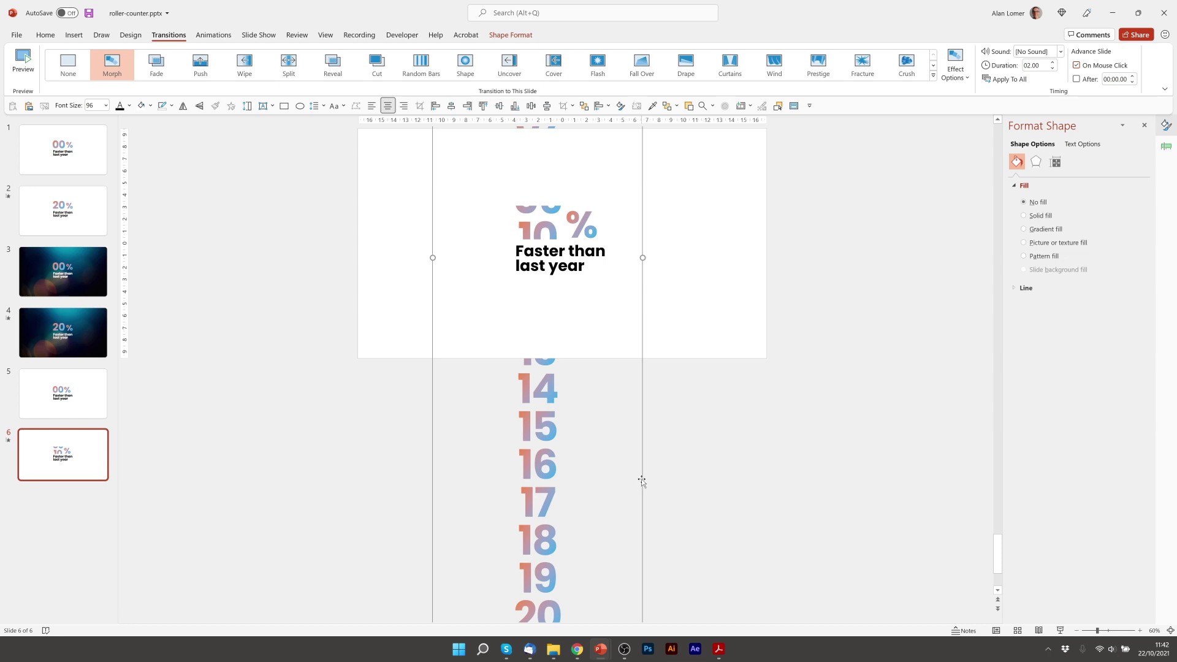
left_click_drag(642, 481, 634, 240)
scroll(638, 320, "up", 3)
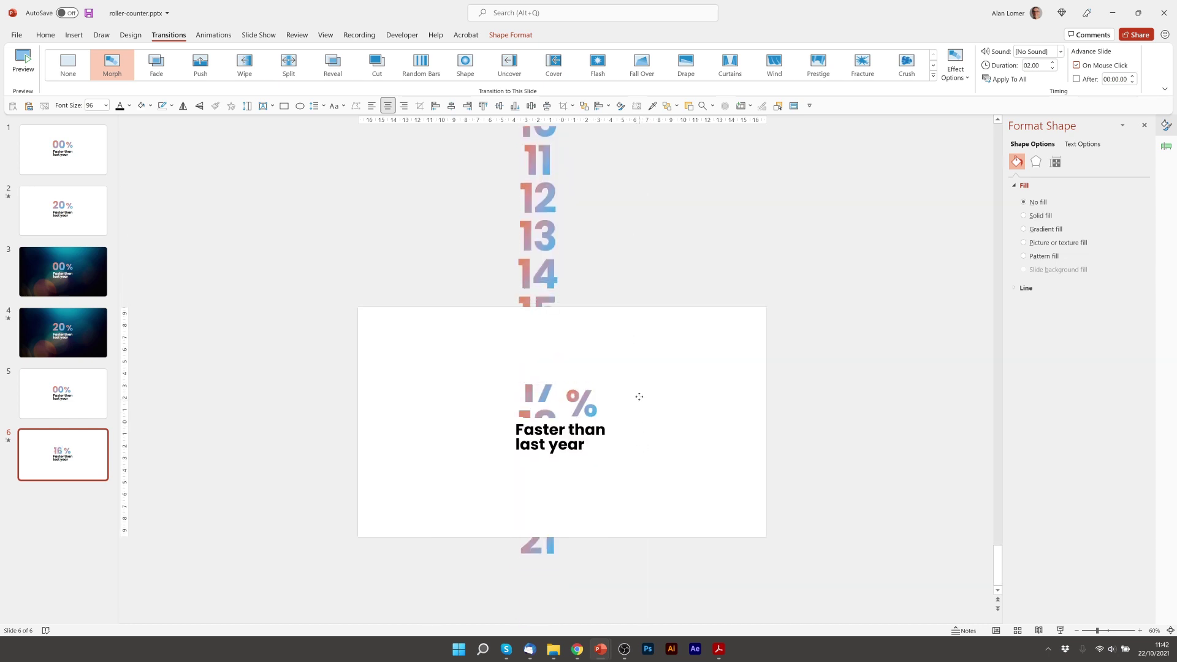
left_click(648, 300)
left_click(68, 397)
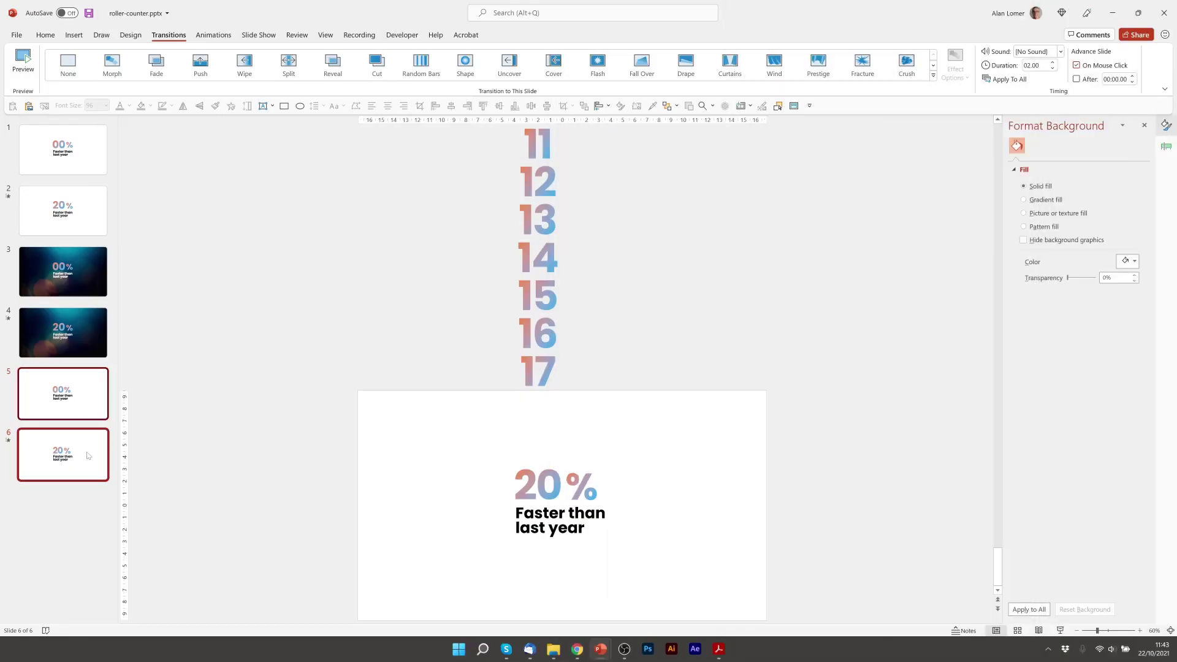
- Duplicate slides 5 and 6 as slides 7 and 8
left_click(71, 405)
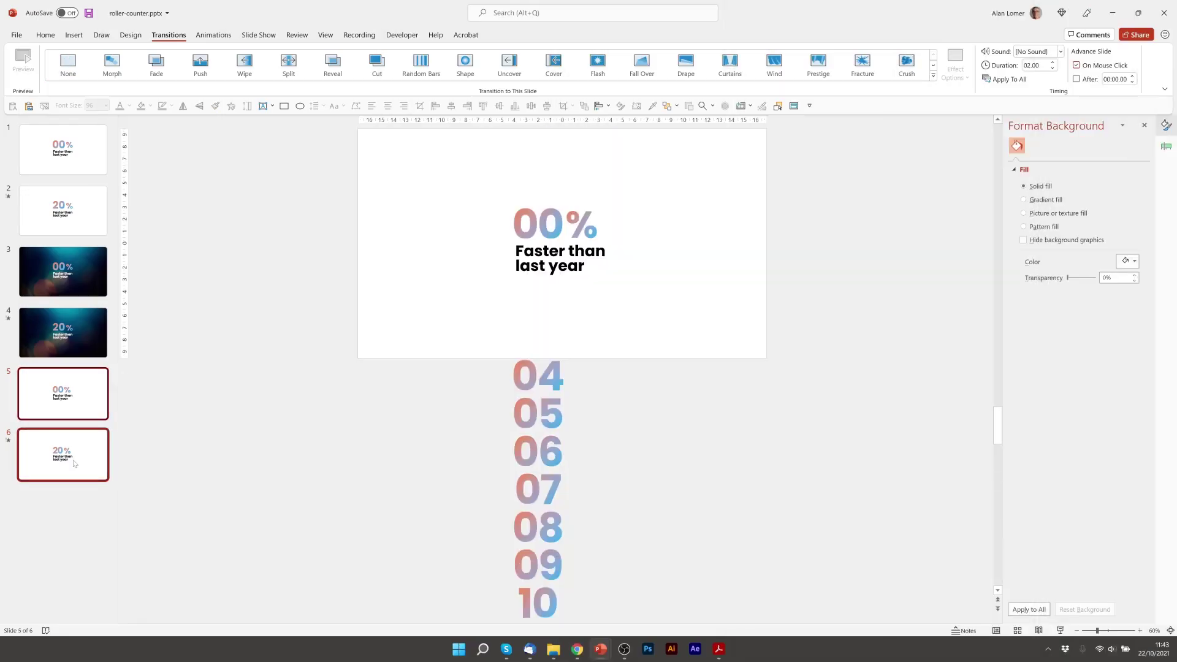
key("ctrl+d")
left_click(67, 512)
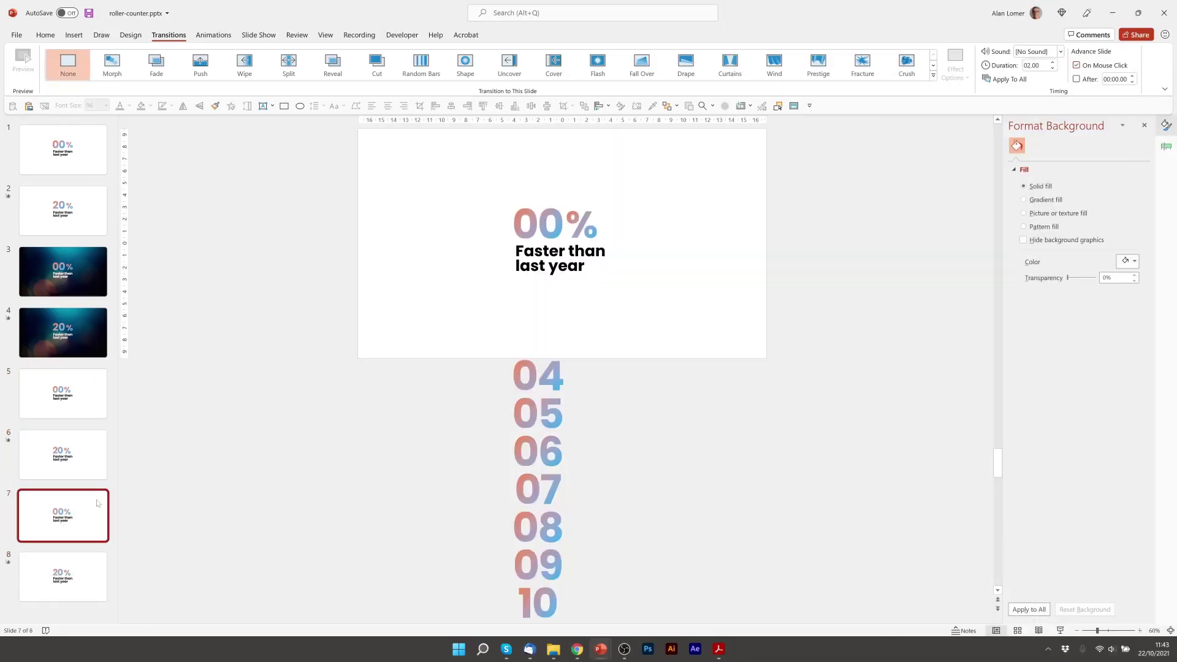
- Set slide 7's background to a dark blue 'abstract' stock image
right_click(338, 213)
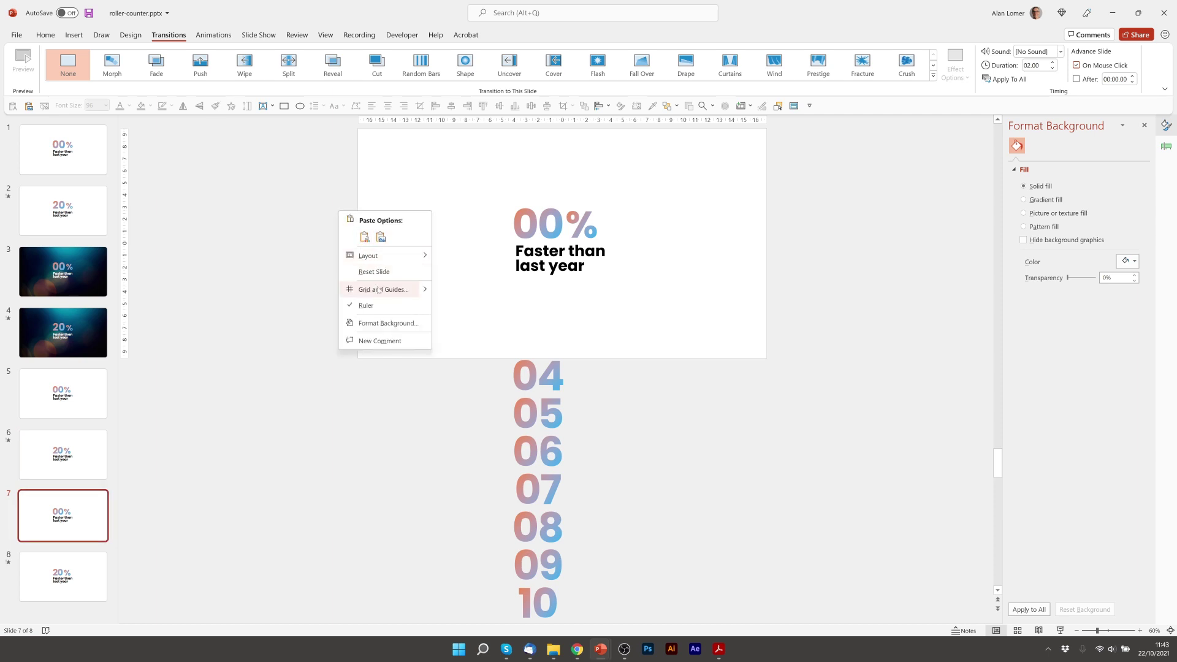
left_click(384, 326)
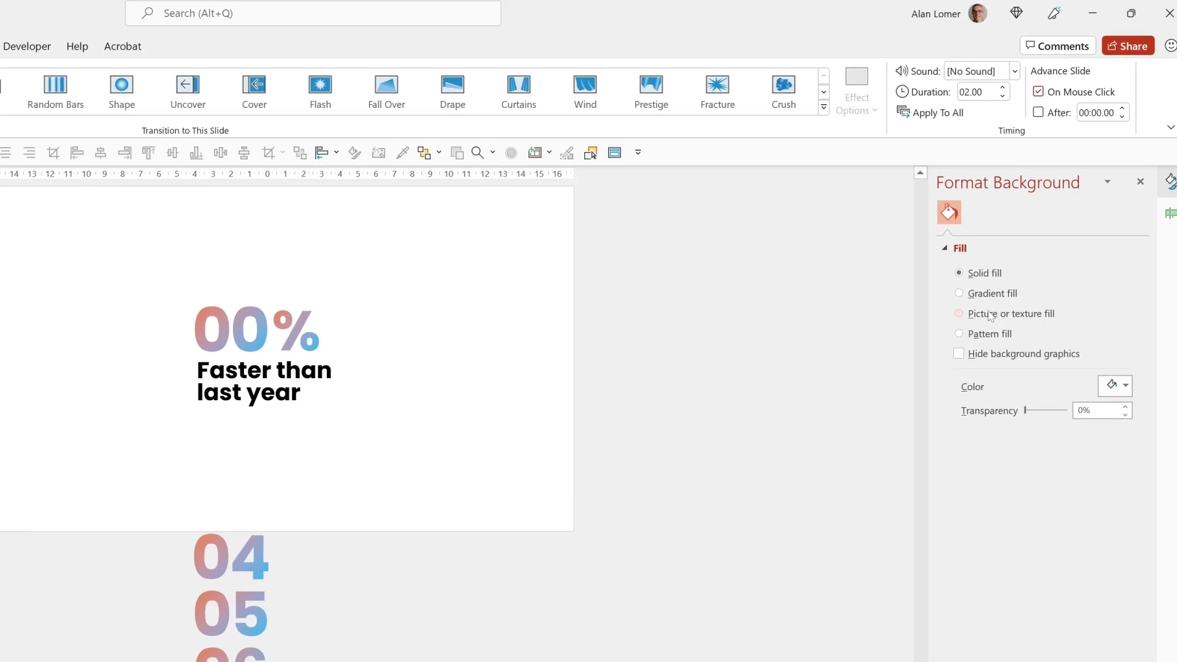
left_click(989, 314)
left_click(976, 405)
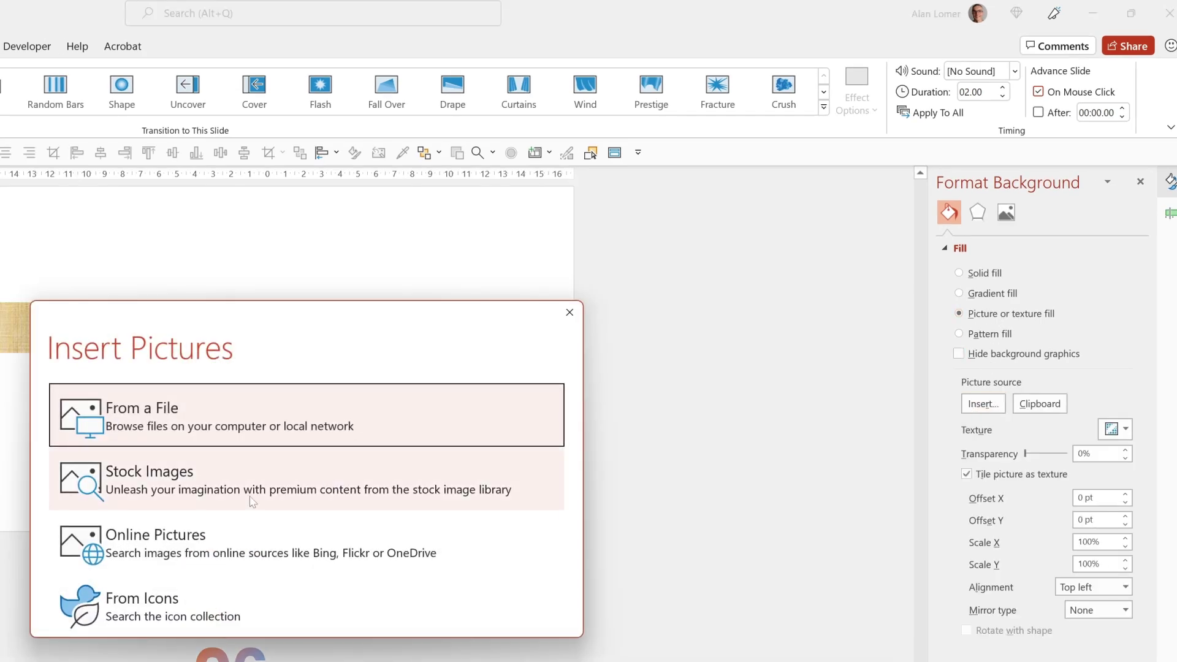
left_click(167, 484)
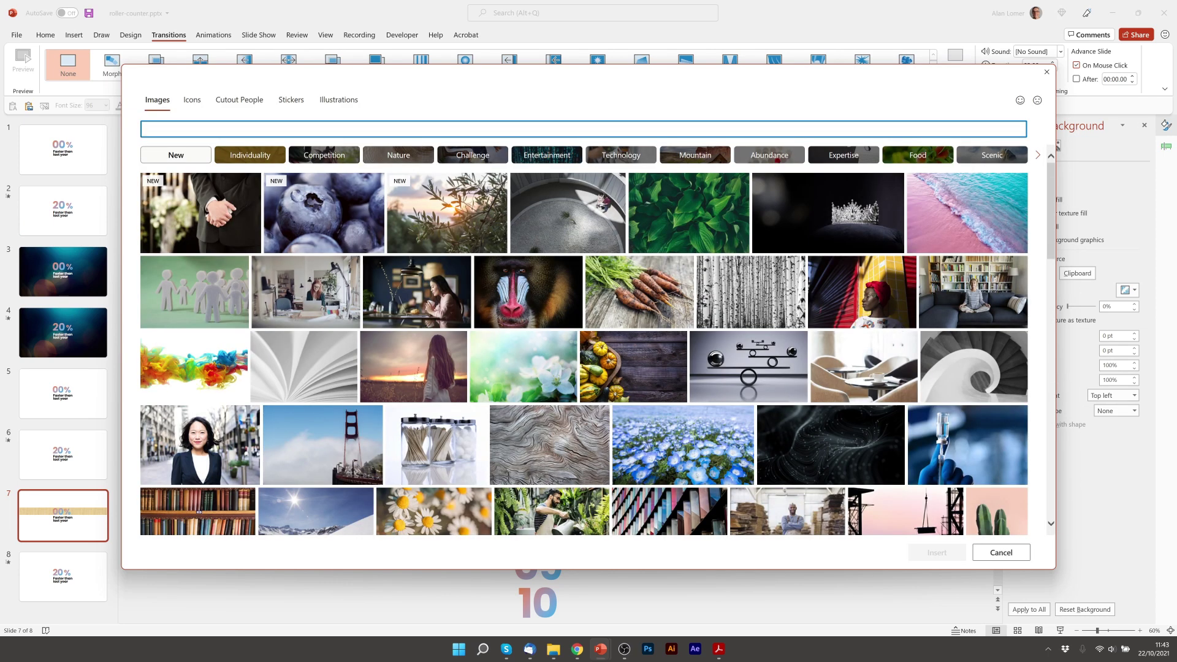
type("abstract")
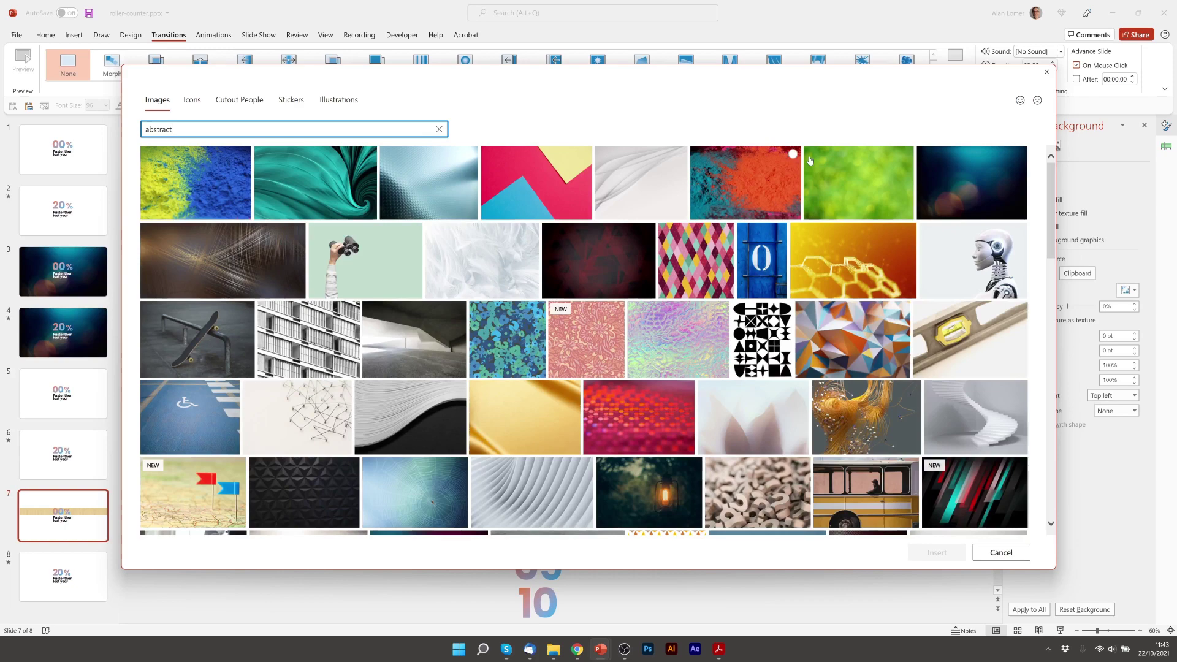
left_click(1020, 154)
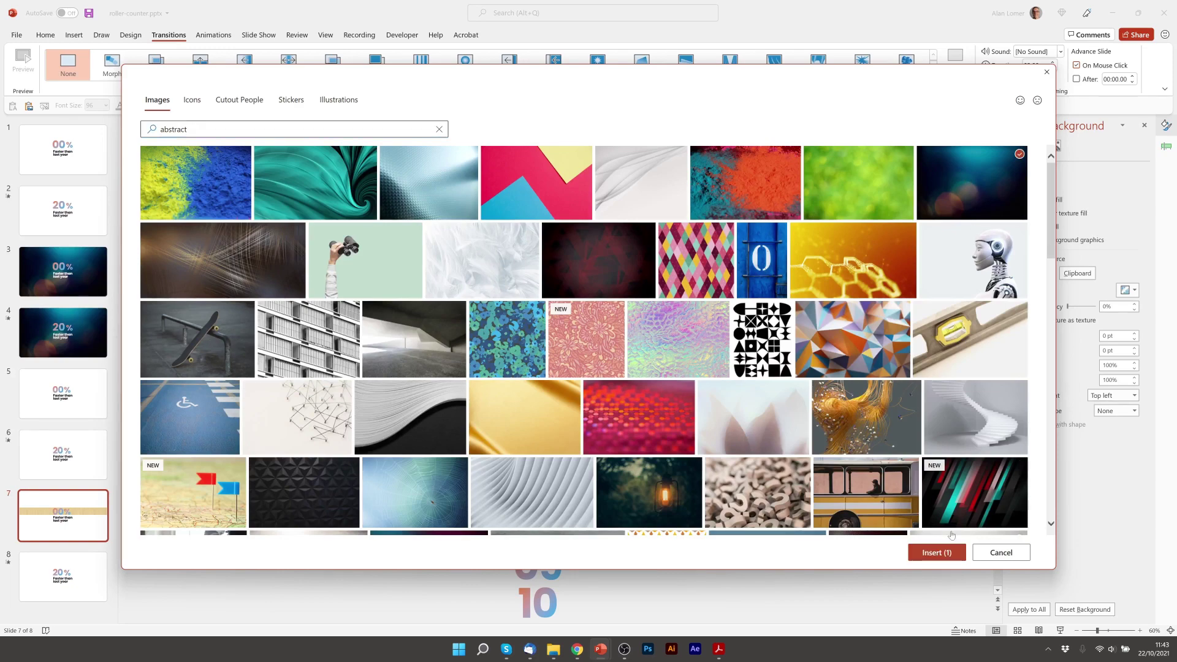
left_click(935, 554)
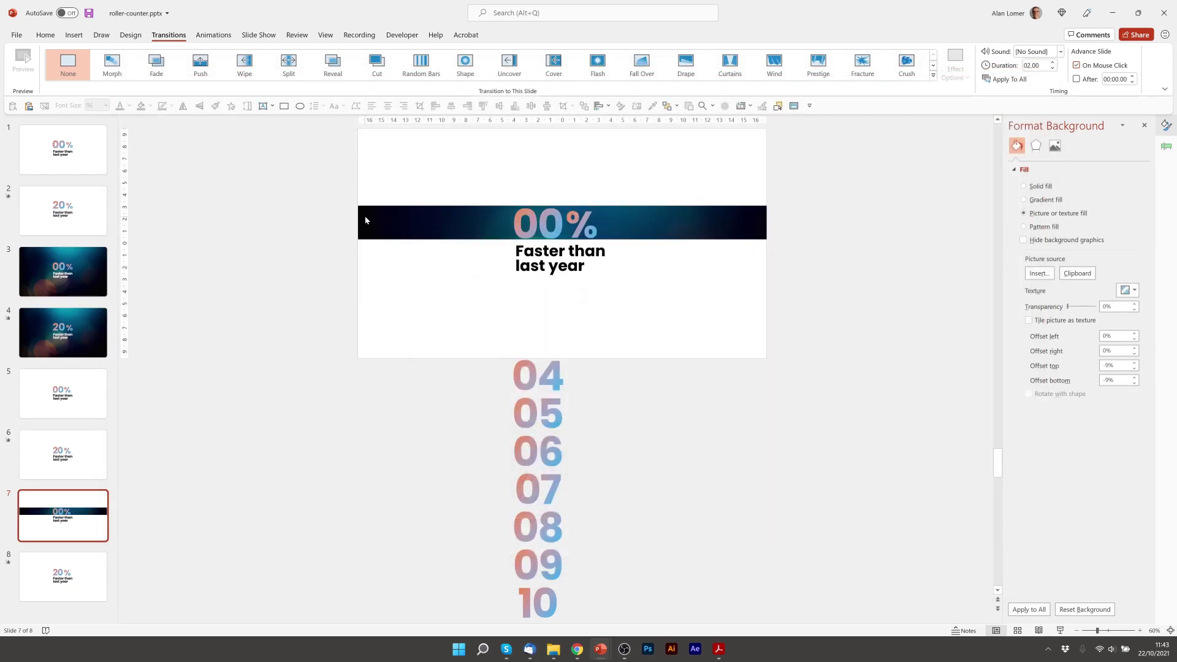
- Switch both the lower and upper mask rectangles on slide 7 to slide background fill
left_click(412, 268)
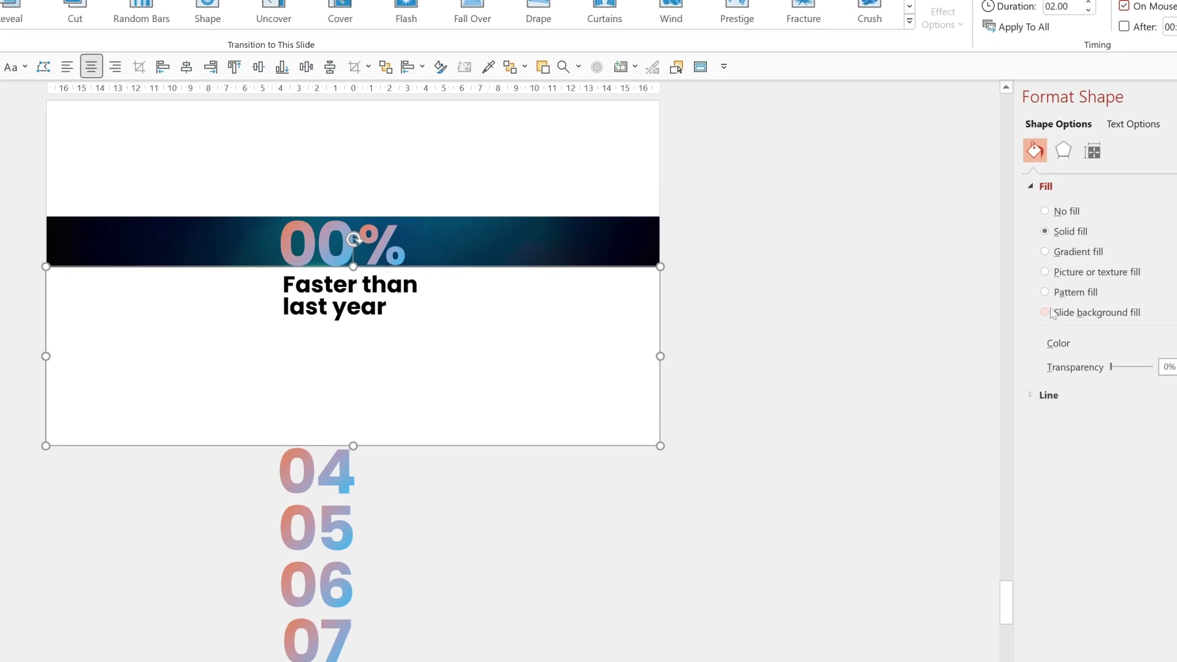
left_click(1045, 313)
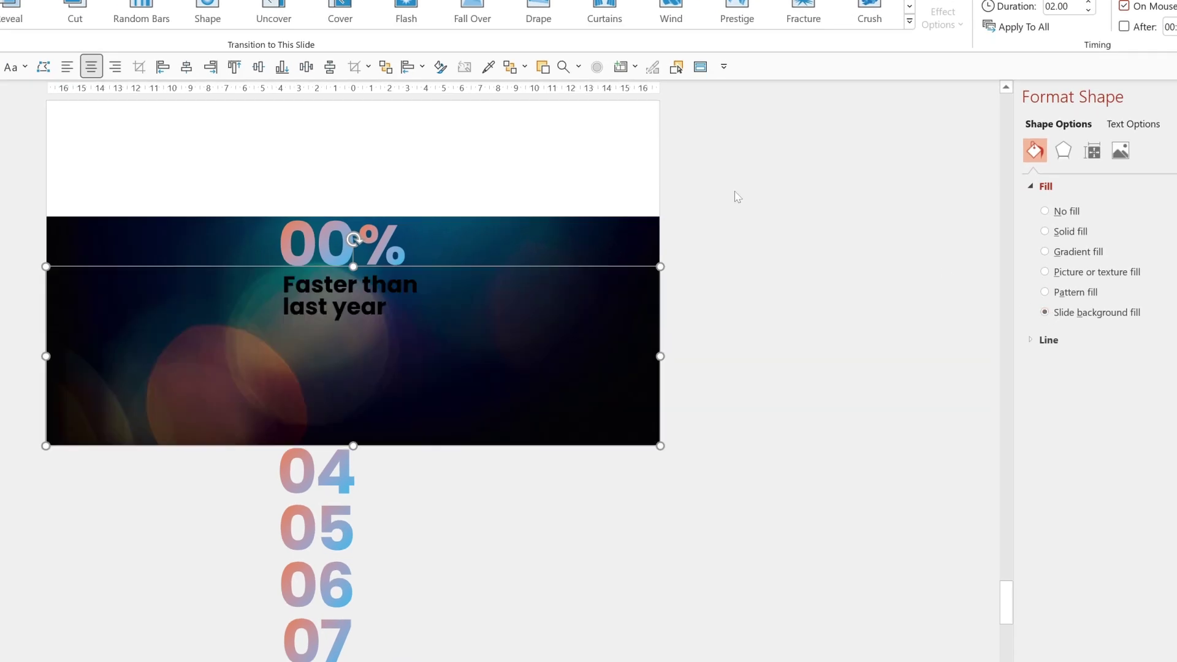
left_click(620, 145)
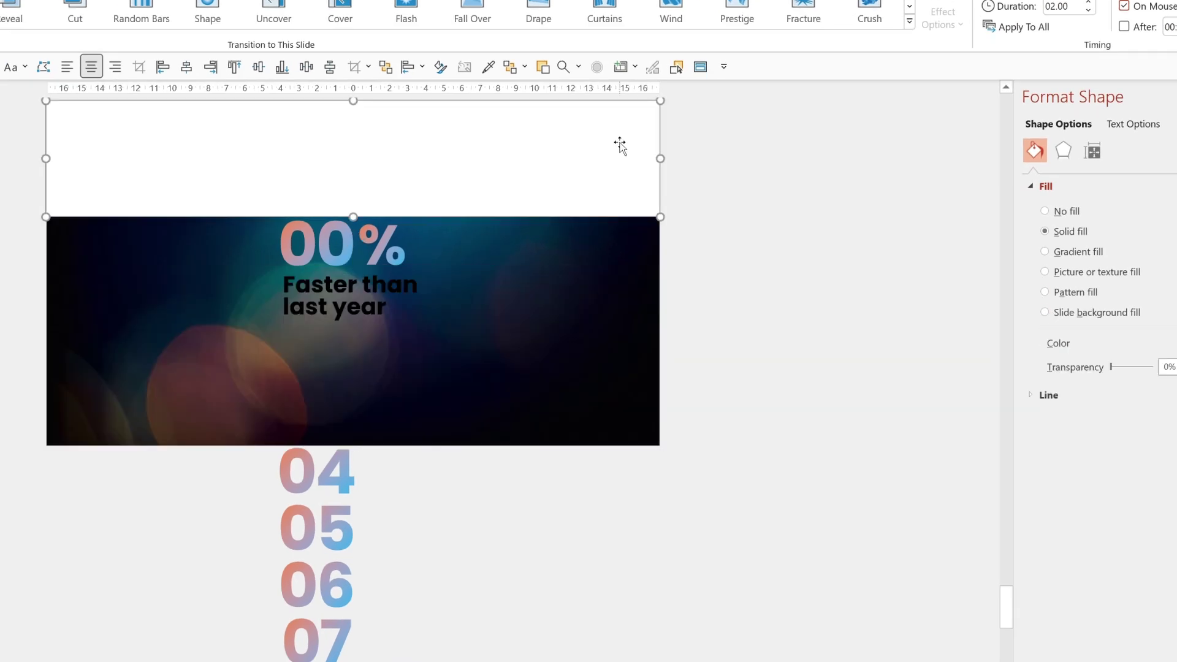
left_click(1045, 313)
- Make slide 7's 'Faster than last year' caption white, then move on to slide 8
left_click(343, 294)
key("ctrl+a")
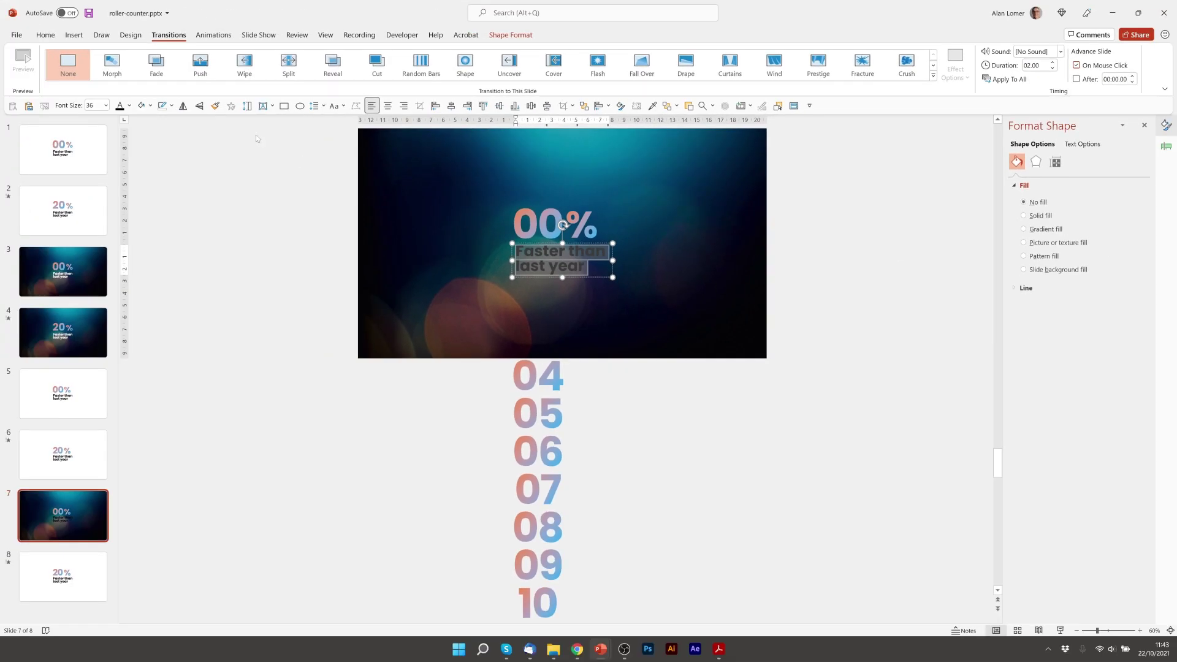
left_click(45, 35)
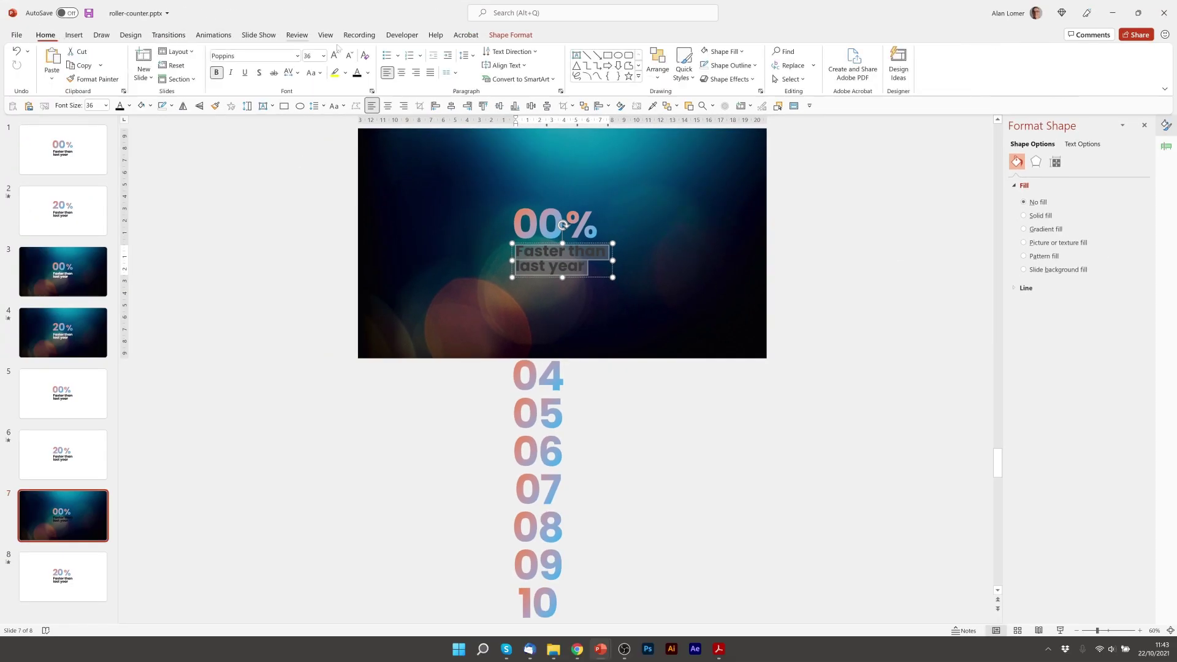
left_click(369, 73)
left_click(374, 101)
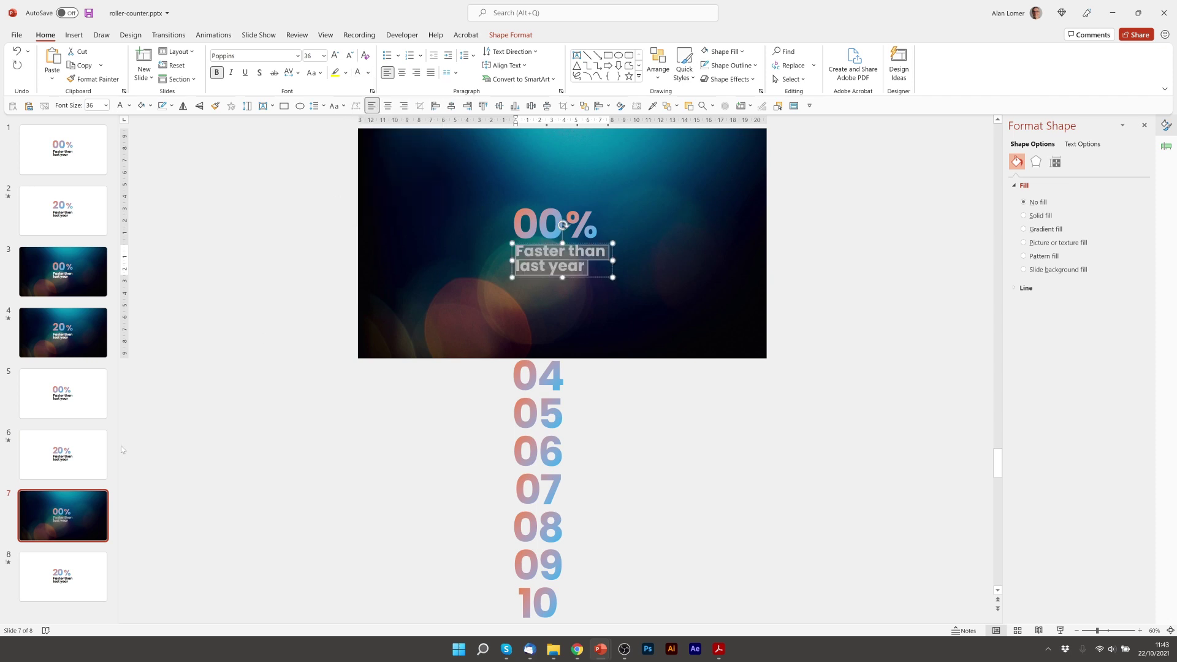
left_click(63, 524)
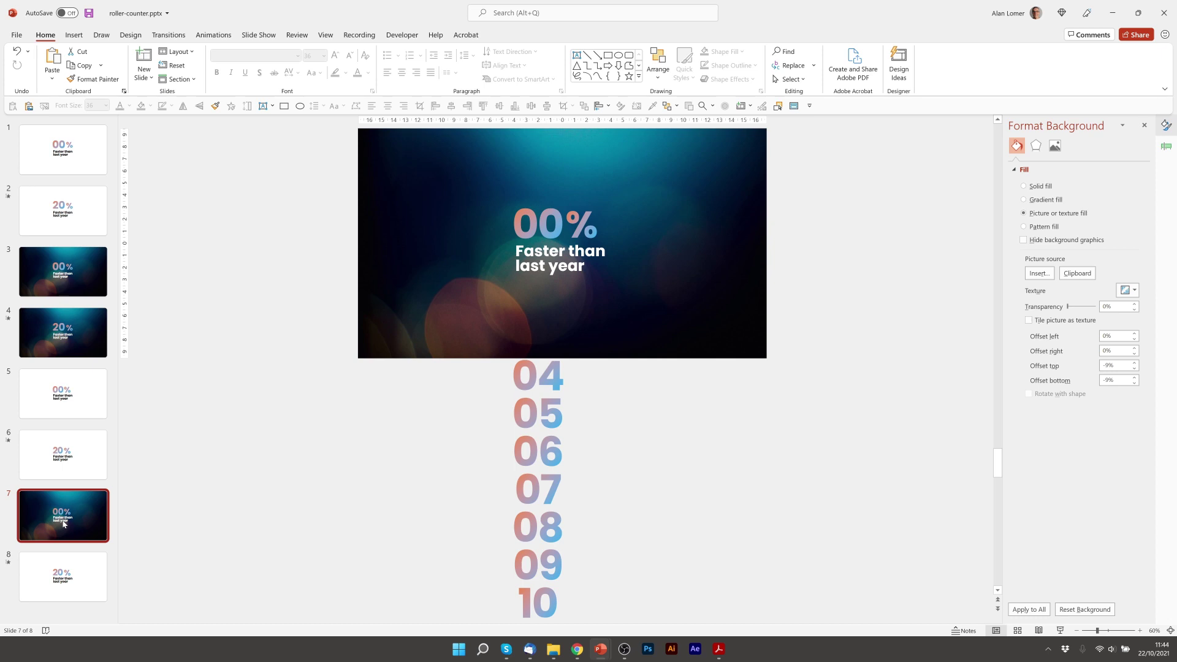
- Fill slide 8's background with the dark blue stock image found by searching 'abstract'
left_click(90, 575)
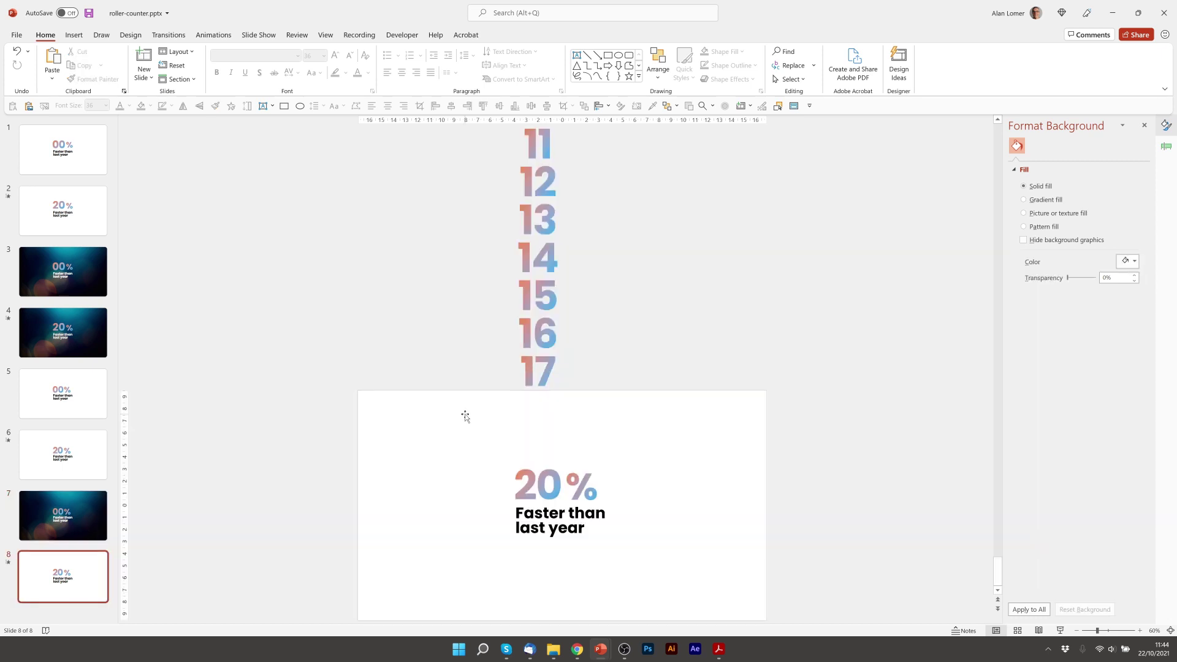
right_click(413, 492)
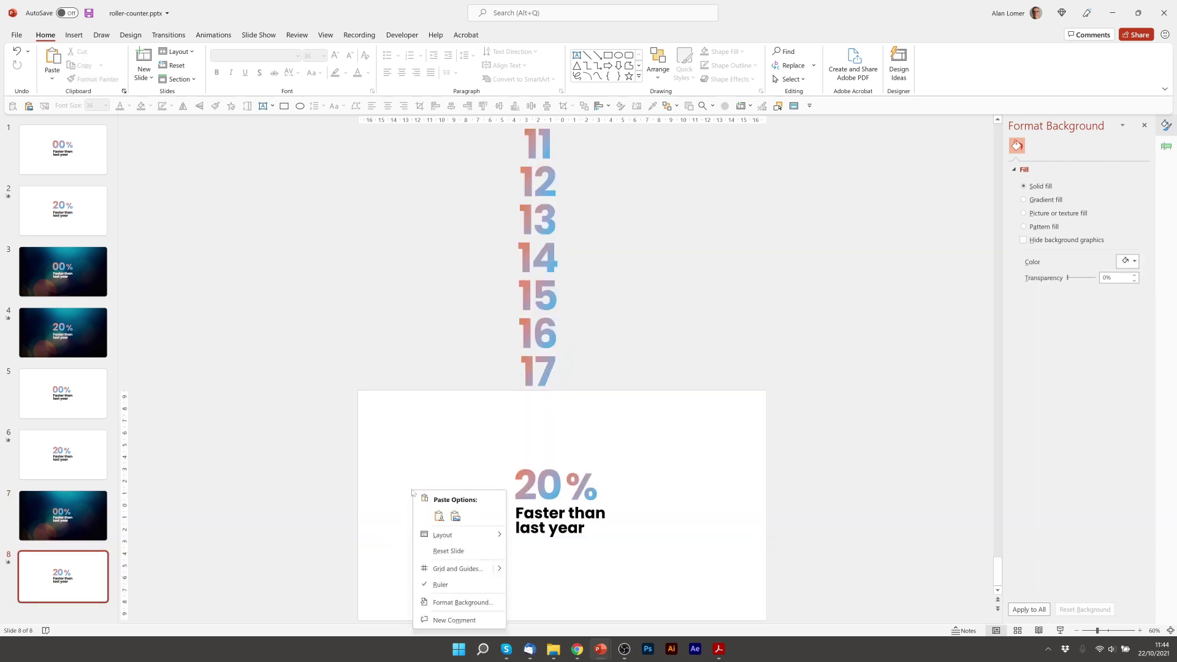
left_click(458, 603)
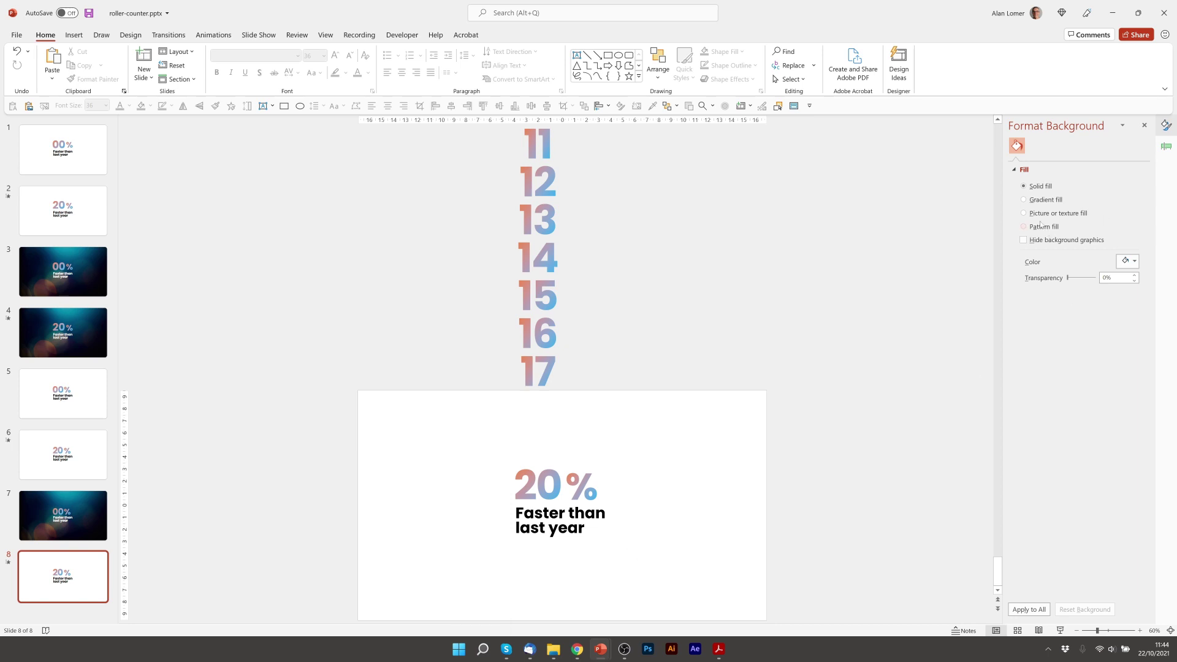
left_click(1024, 213)
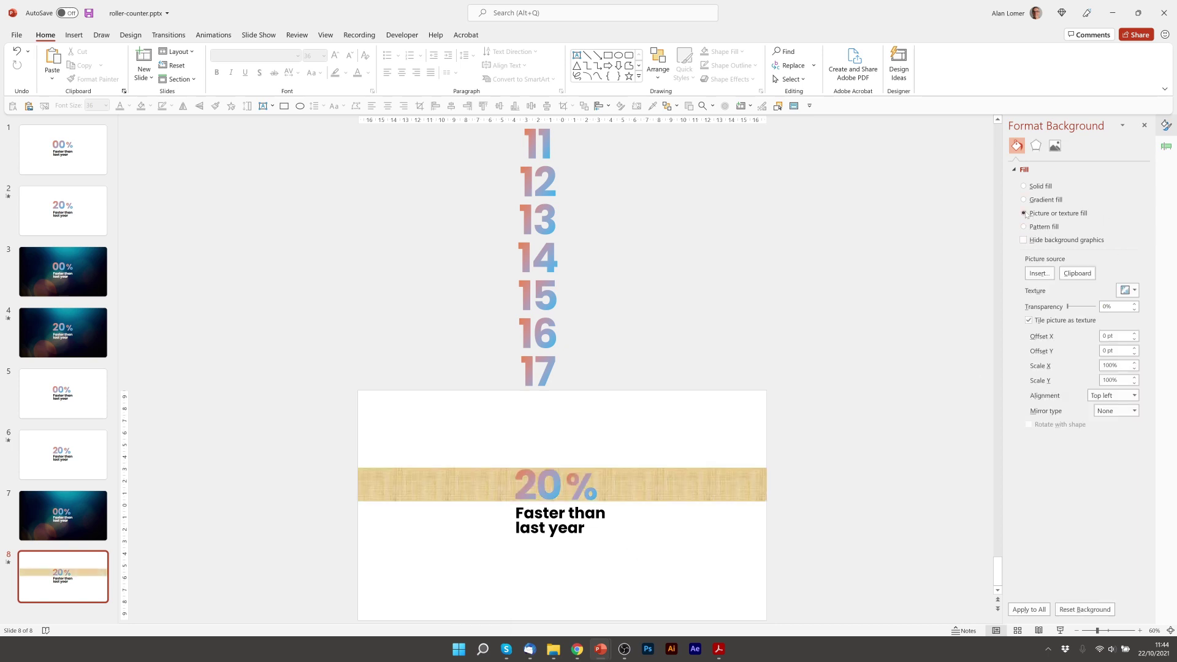
left_click(1046, 276)
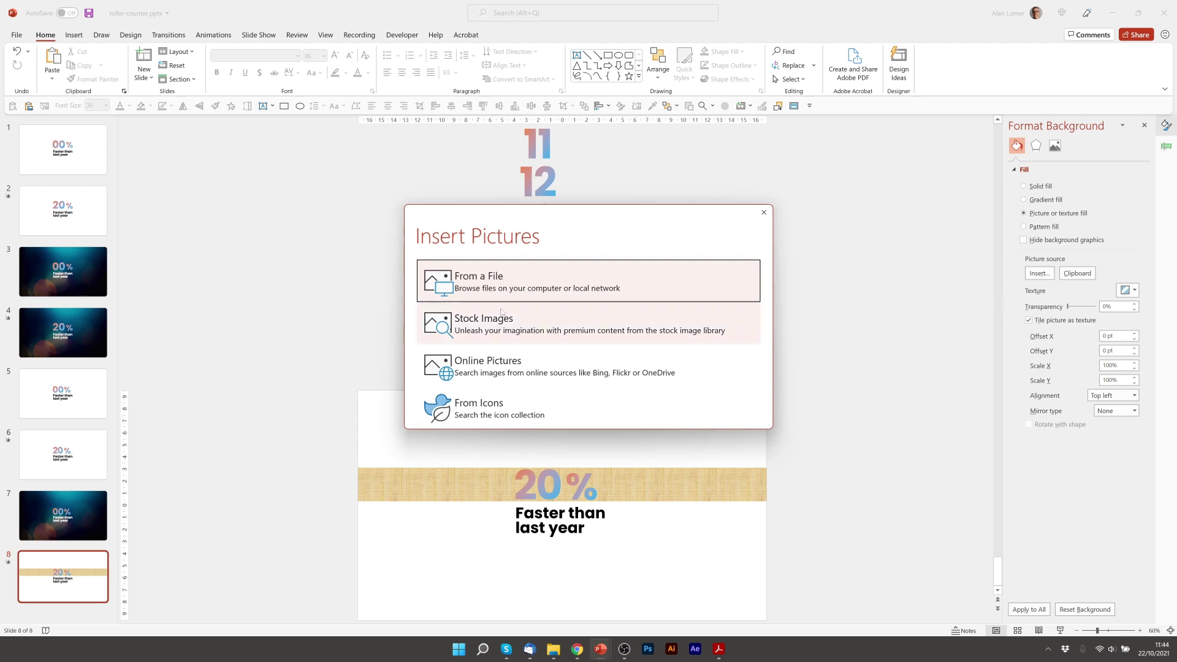
left_click(489, 334)
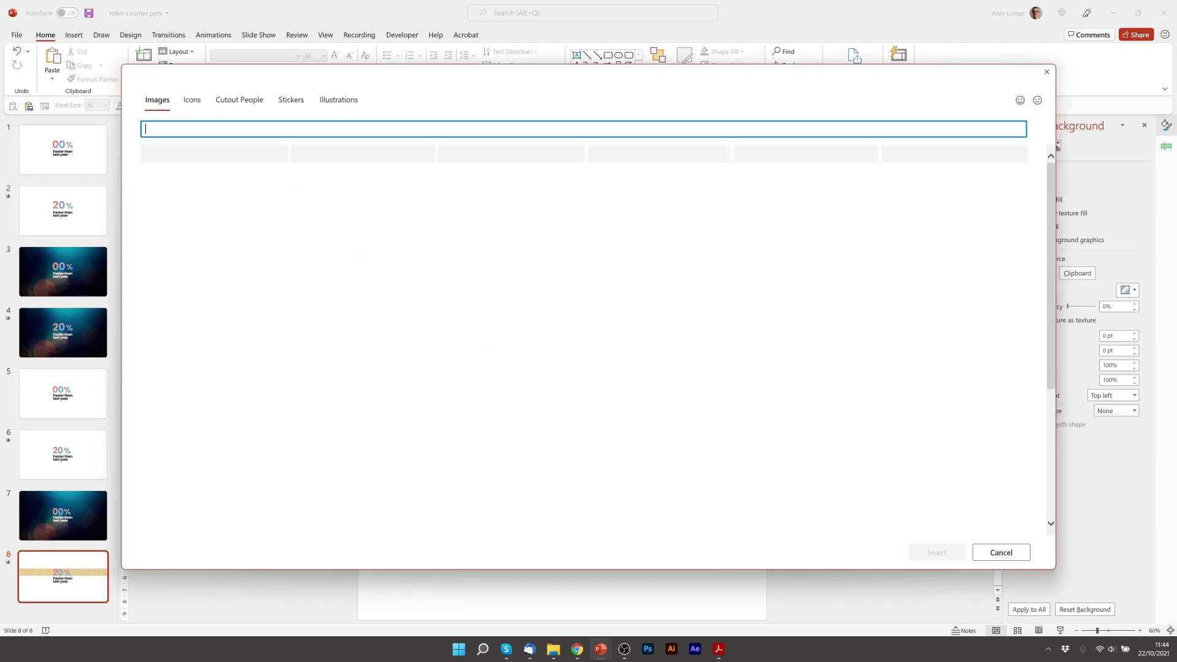
type("abstract")
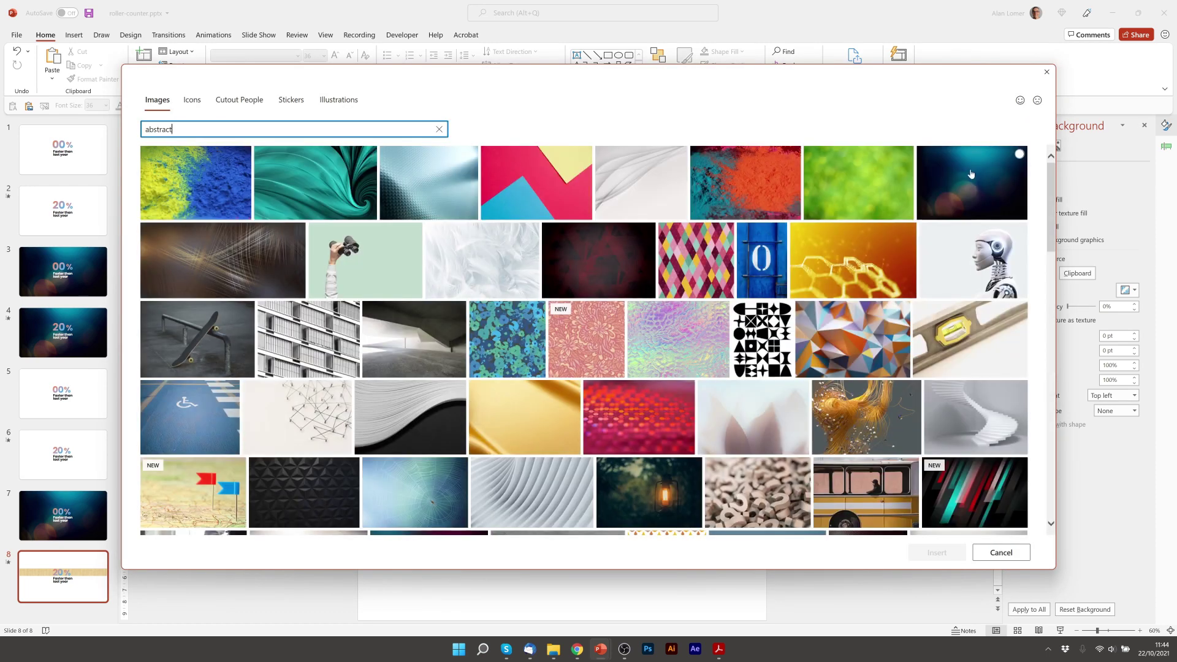
left_click(971, 178)
- Insert the abstract photo and give slide 8's two white rectangles slide background fill, then return to slide 7
left_click(933, 552)
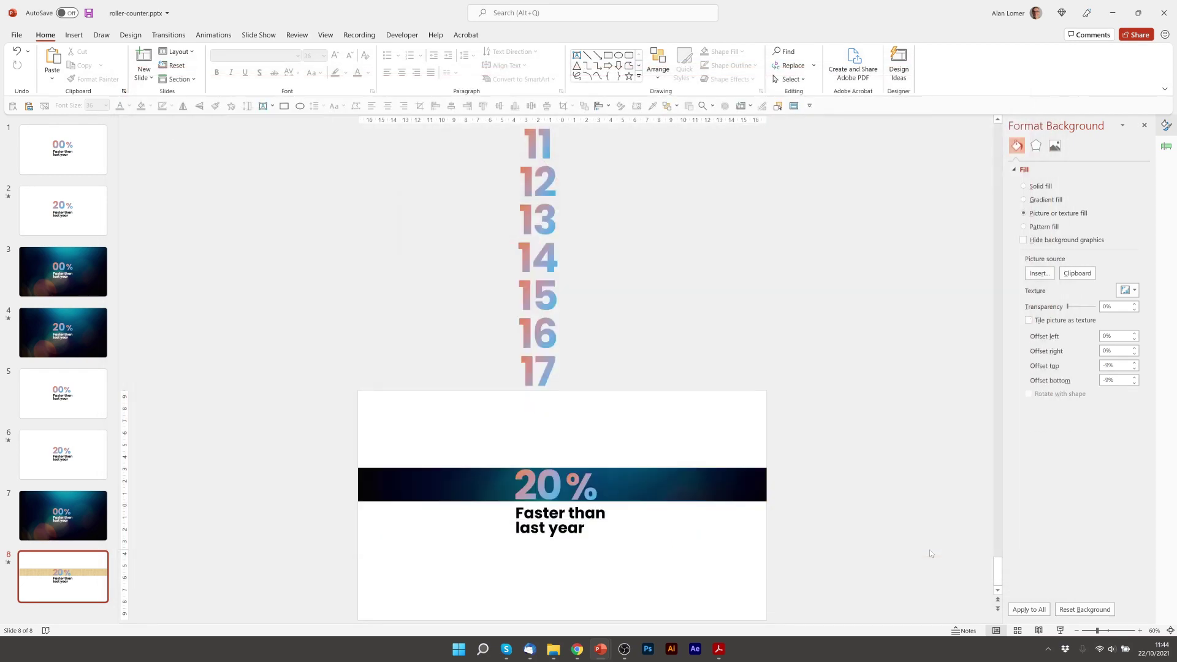
left_click(478, 430)
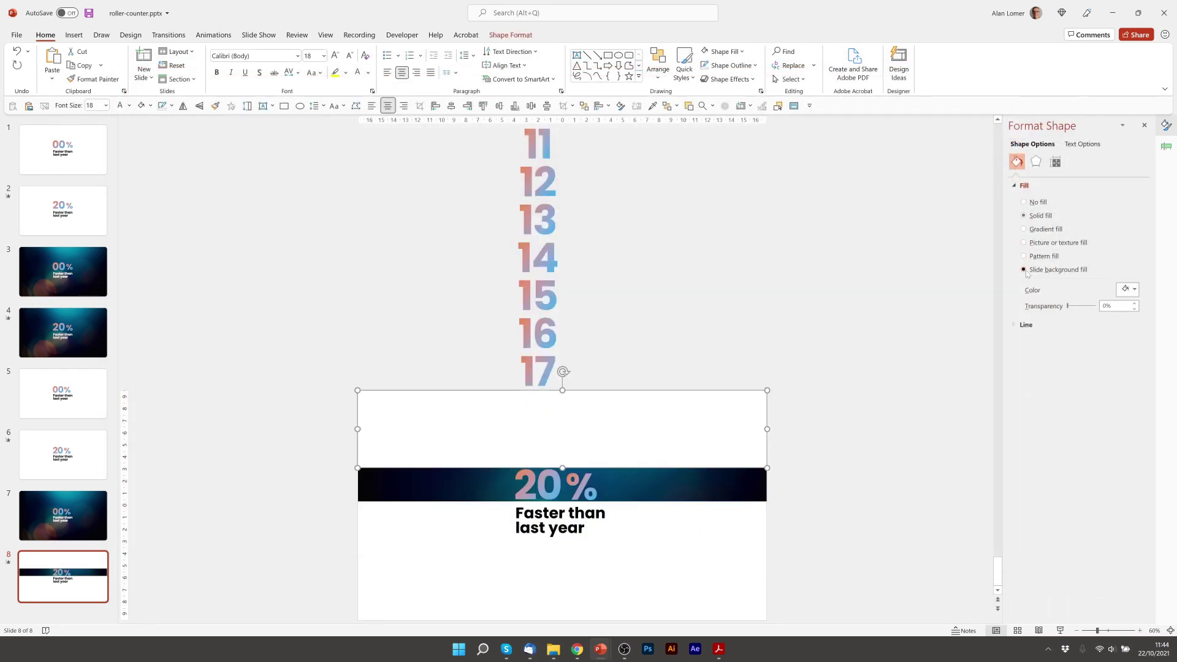
left_click(1024, 270)
left_click(684, 600)
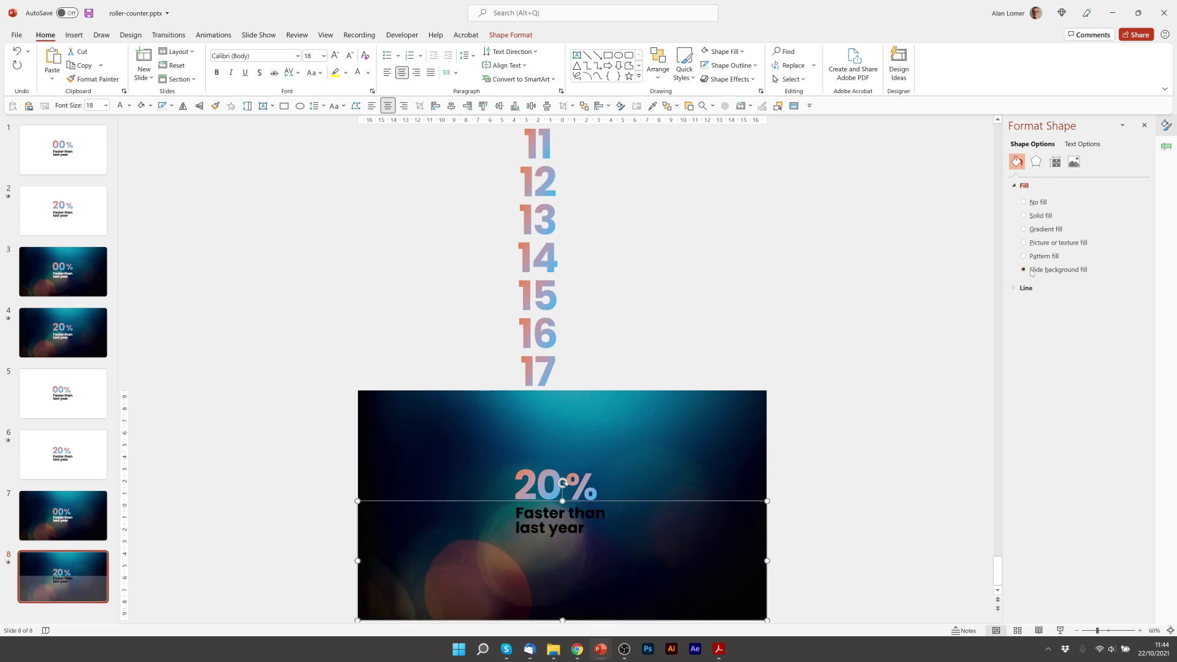
triple_click(545, 515)
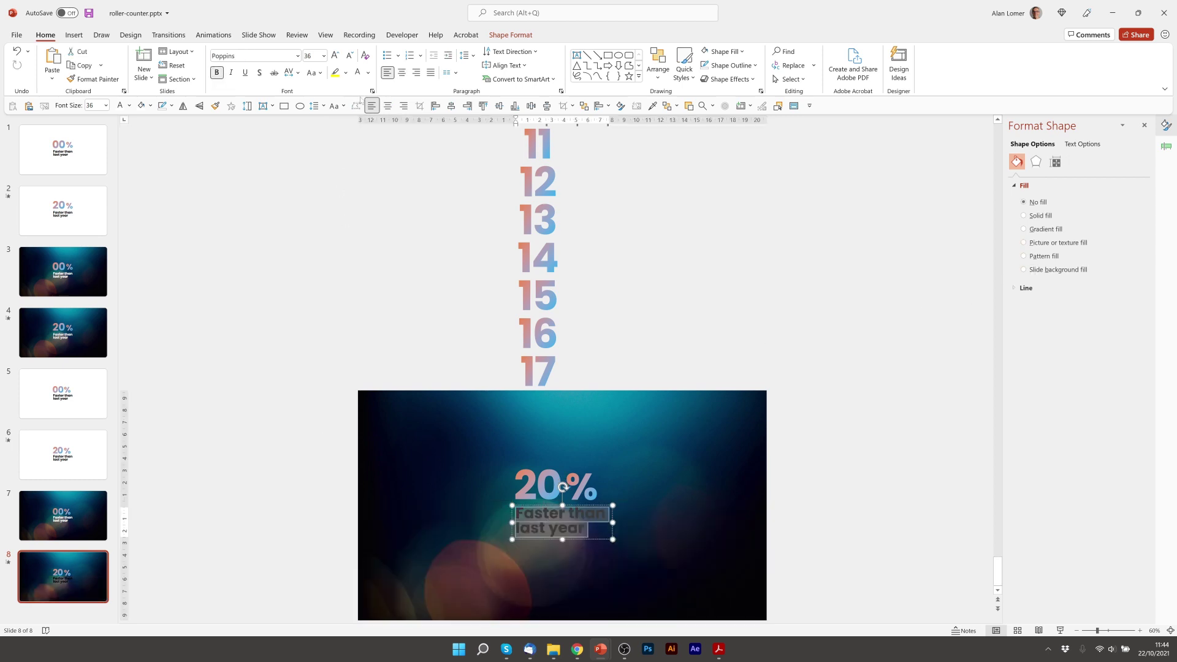
left_click(271, 283)
left_click(64, 520)
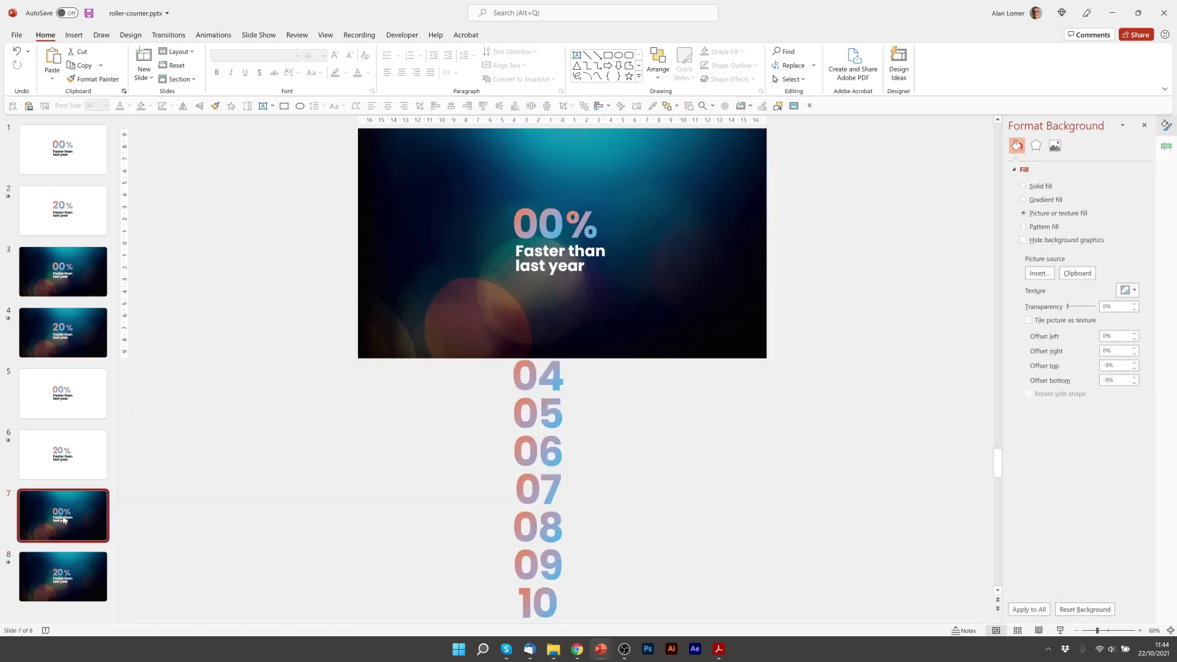